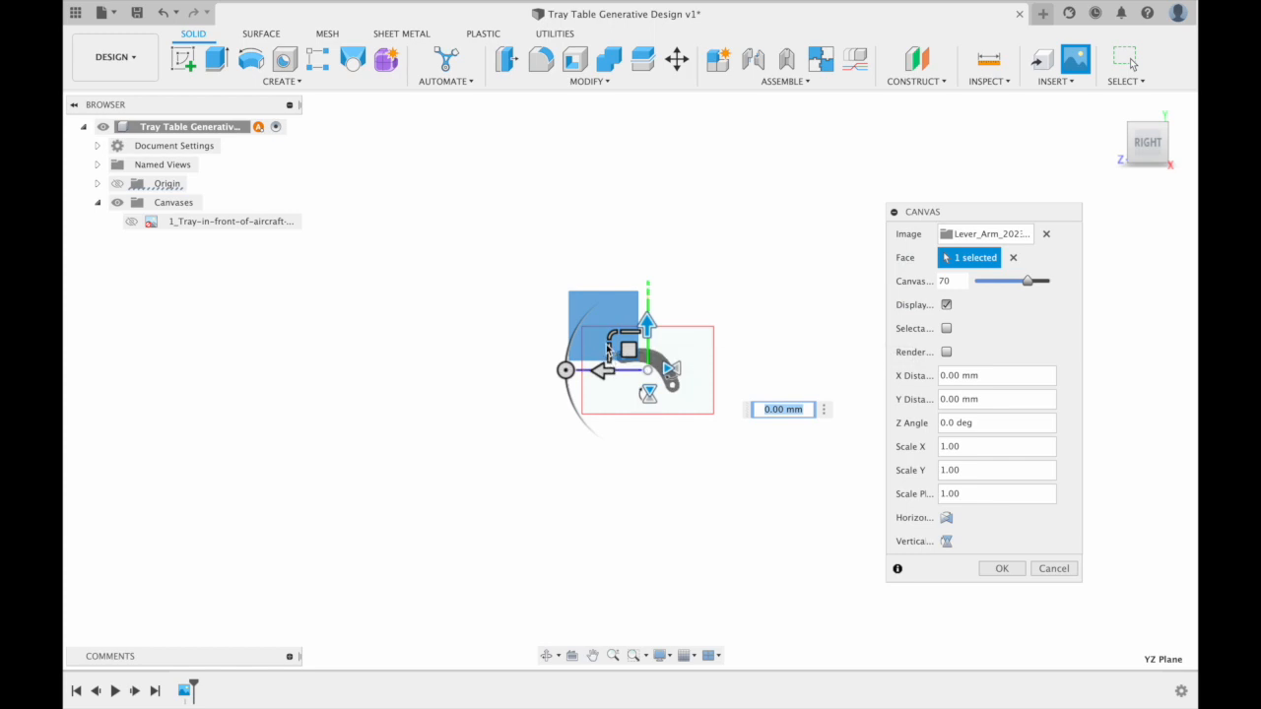
Step: Insert the lever arm canvas at a plane scale of about 2.87 and calibrate the horizontal distance between its holes to 60 mm
drag(623, 346, 504, 286)
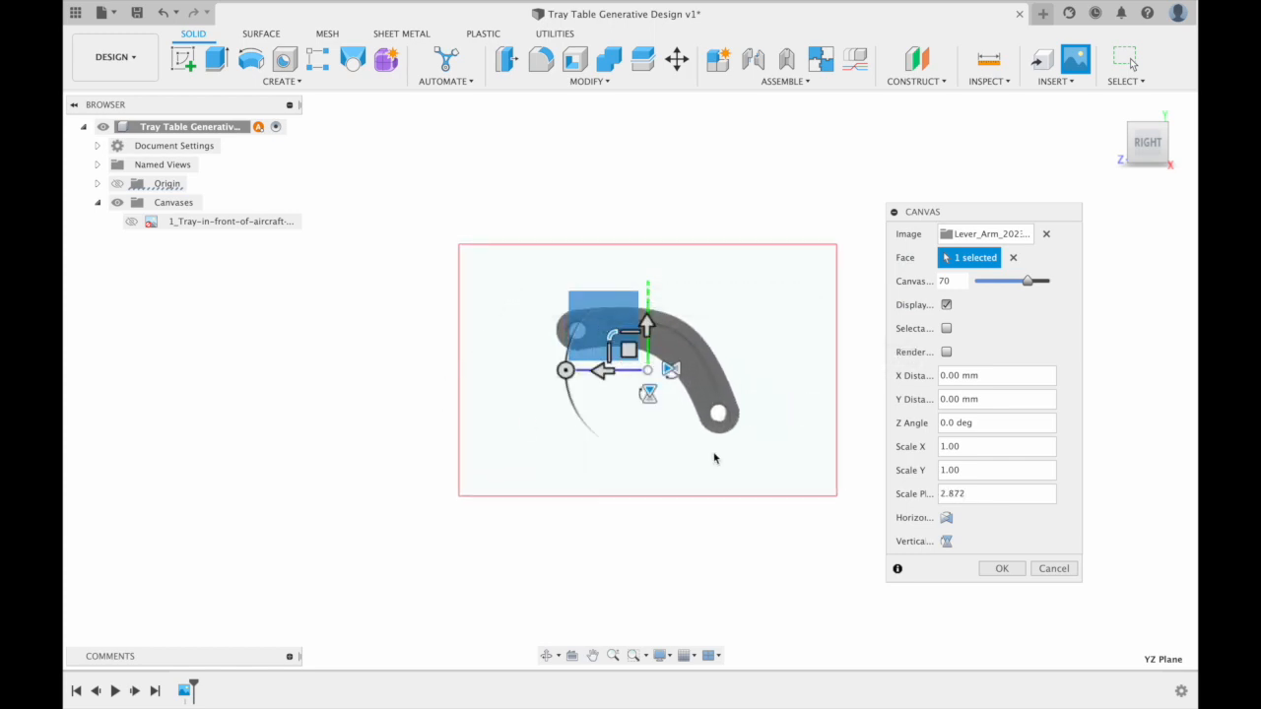
key(Return)
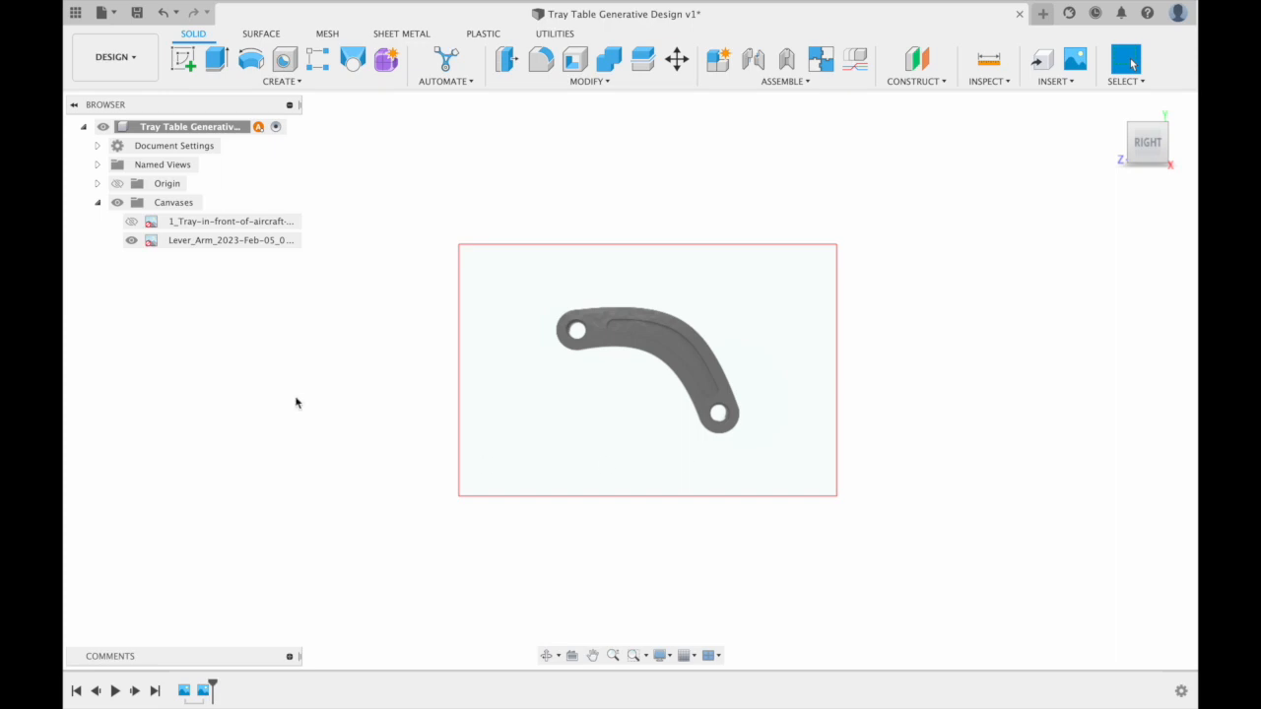
click(220, 245)
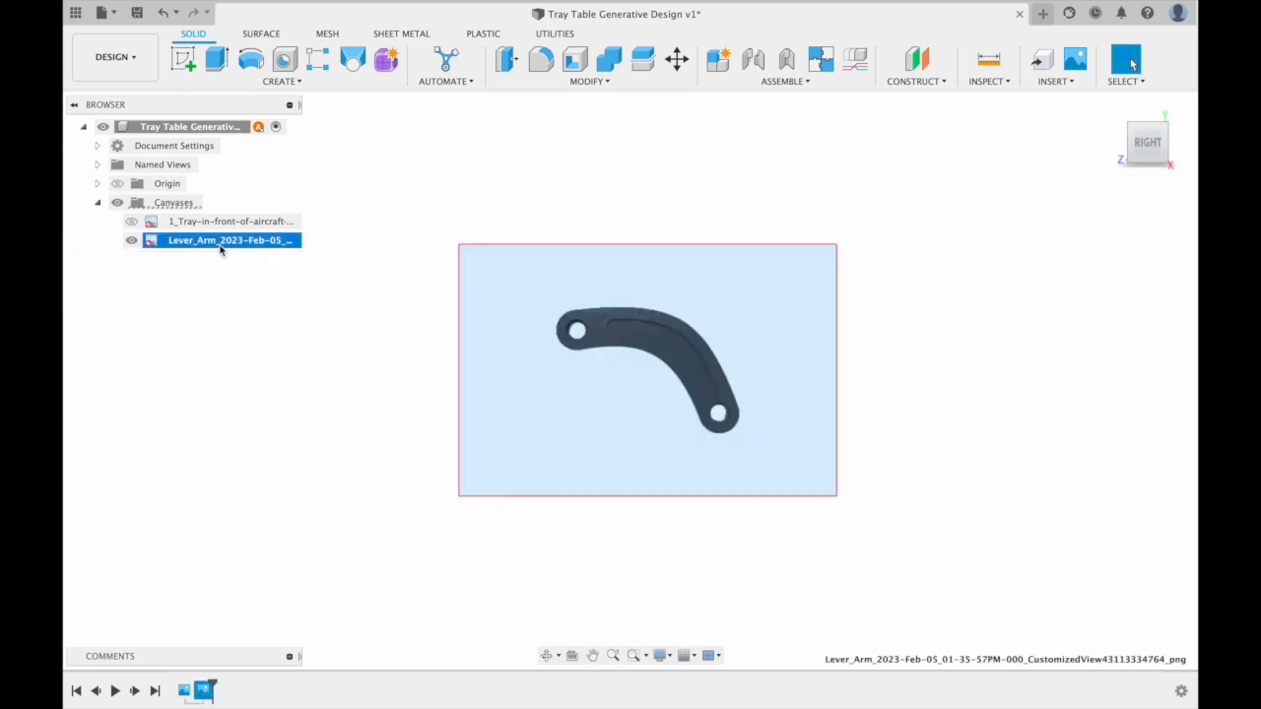
right_click(221, 248)
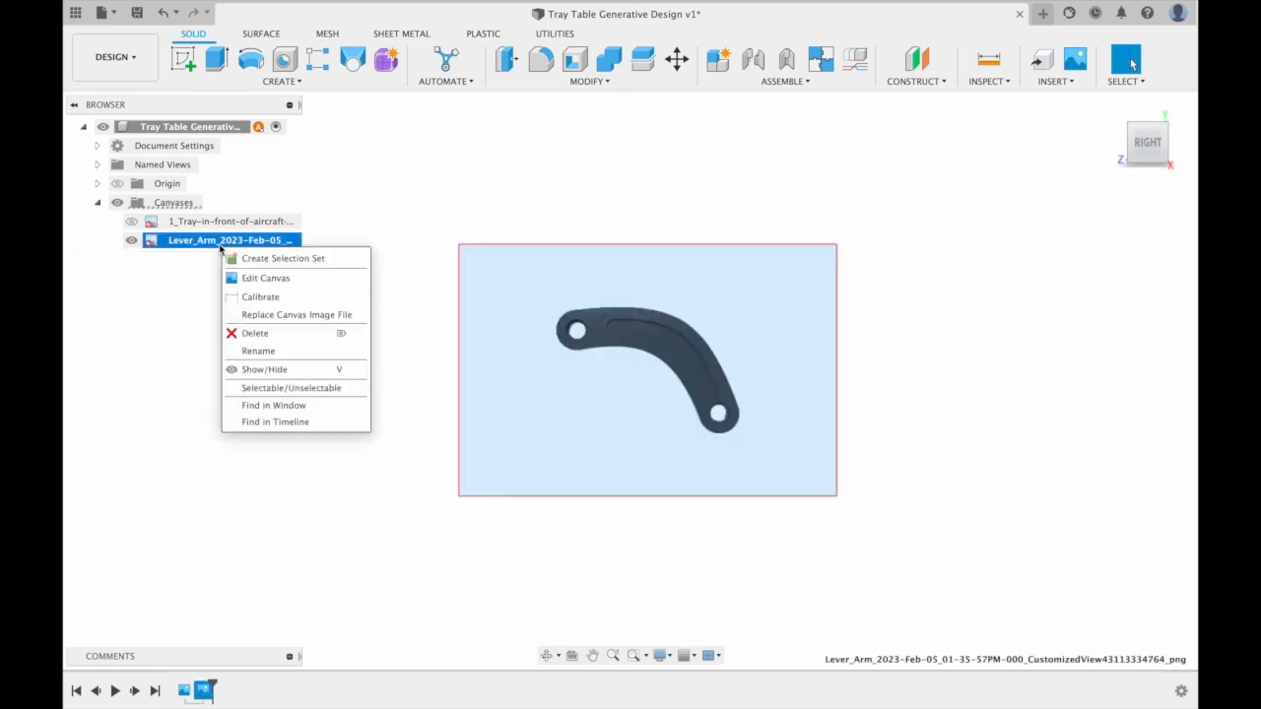
click(268, 302)
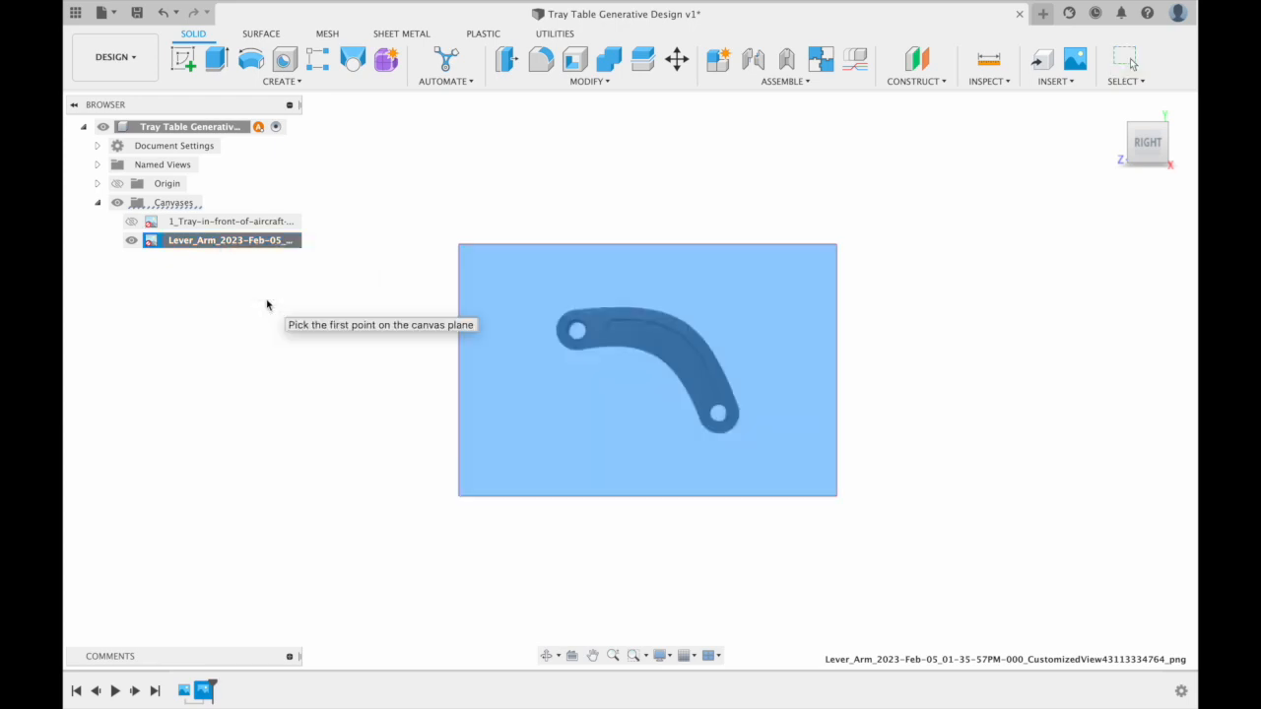
click(576, 332)
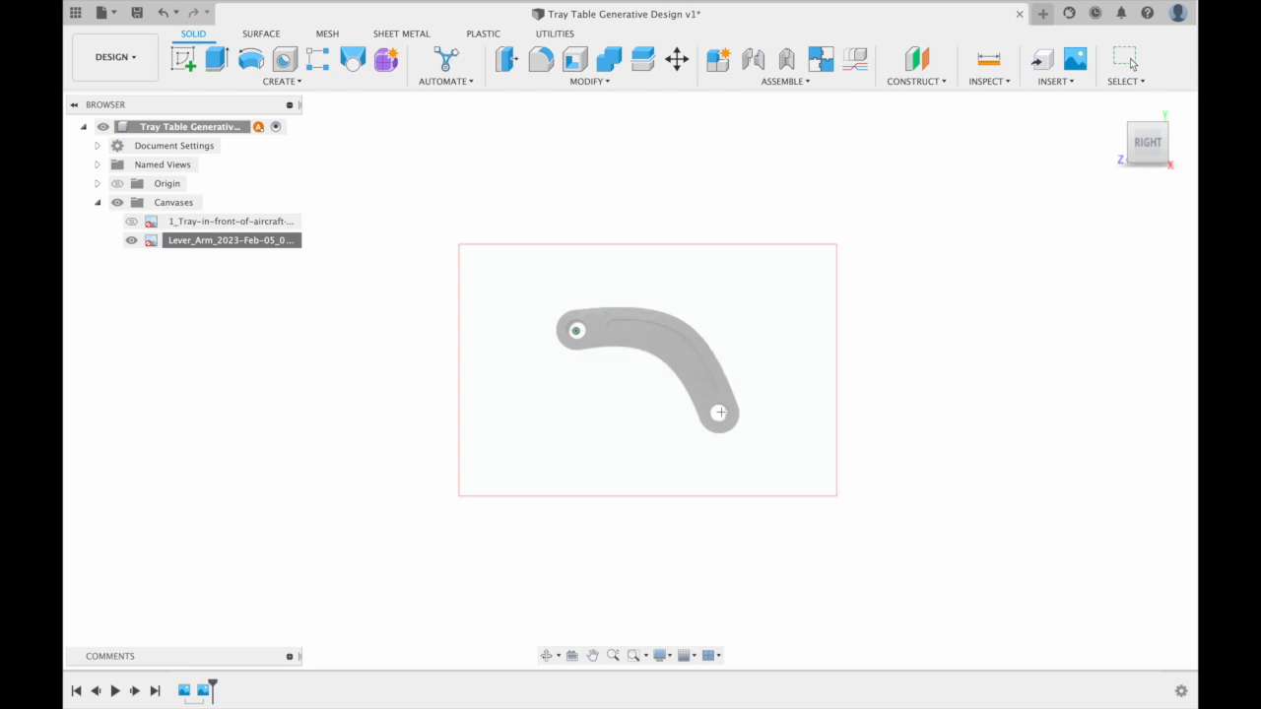
click(715, 331)
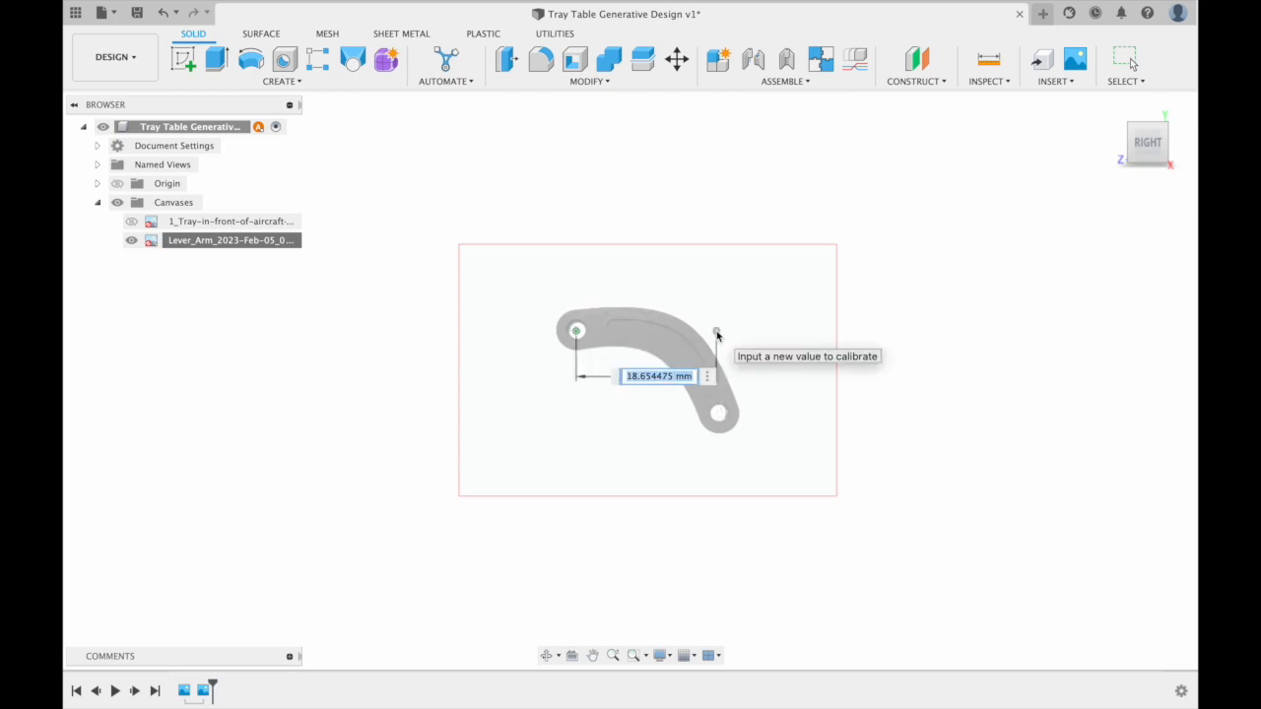
text(60)
key(Return)
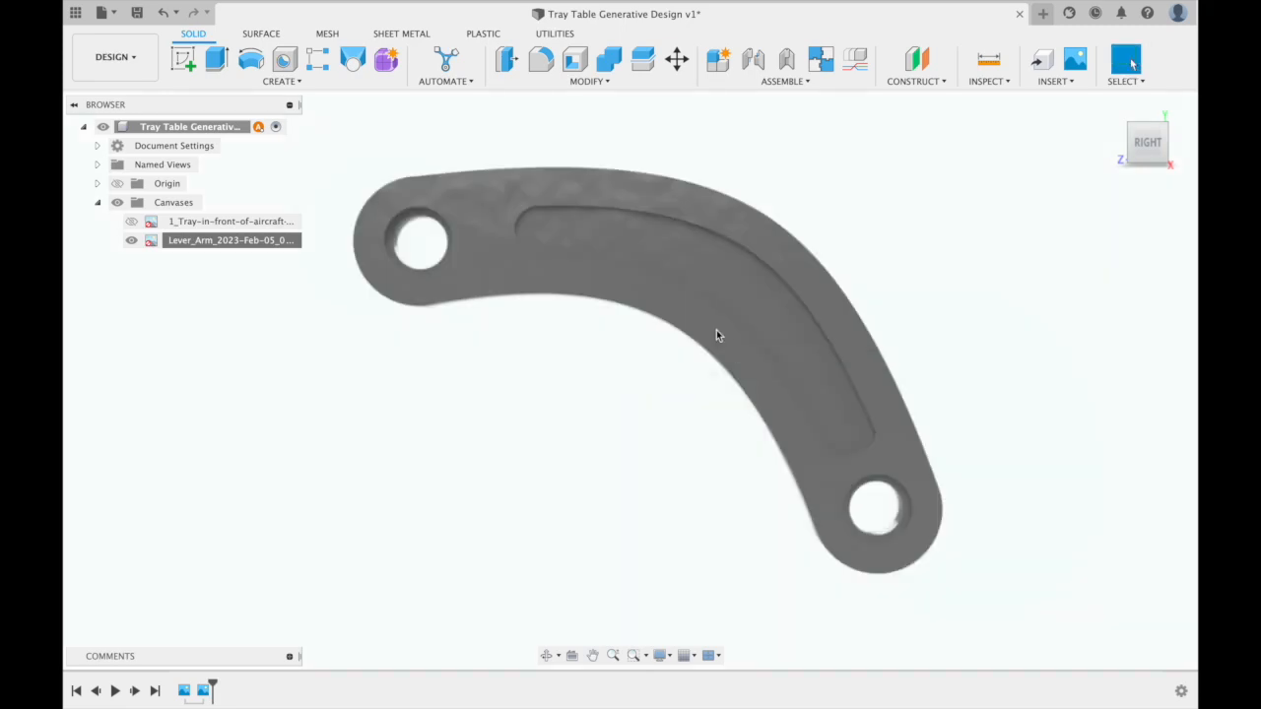
scroll(713, 341, down, 1)
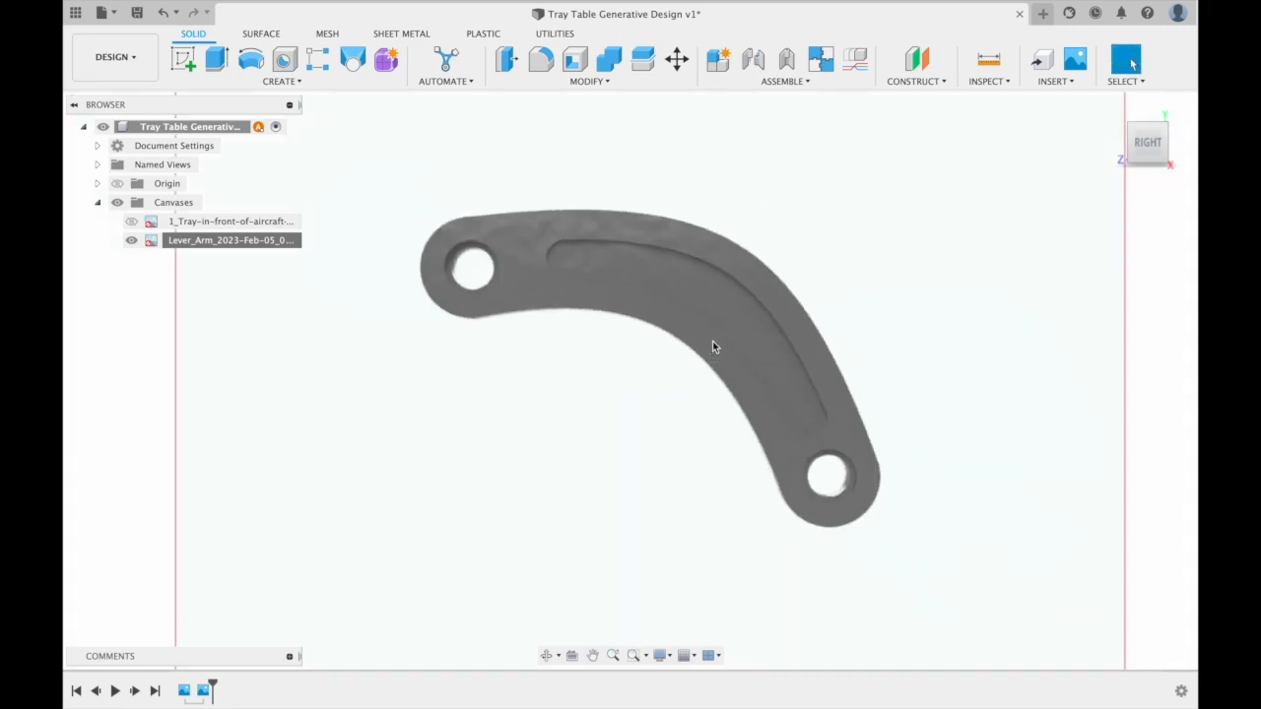
scroll(713, 341, down, 2)
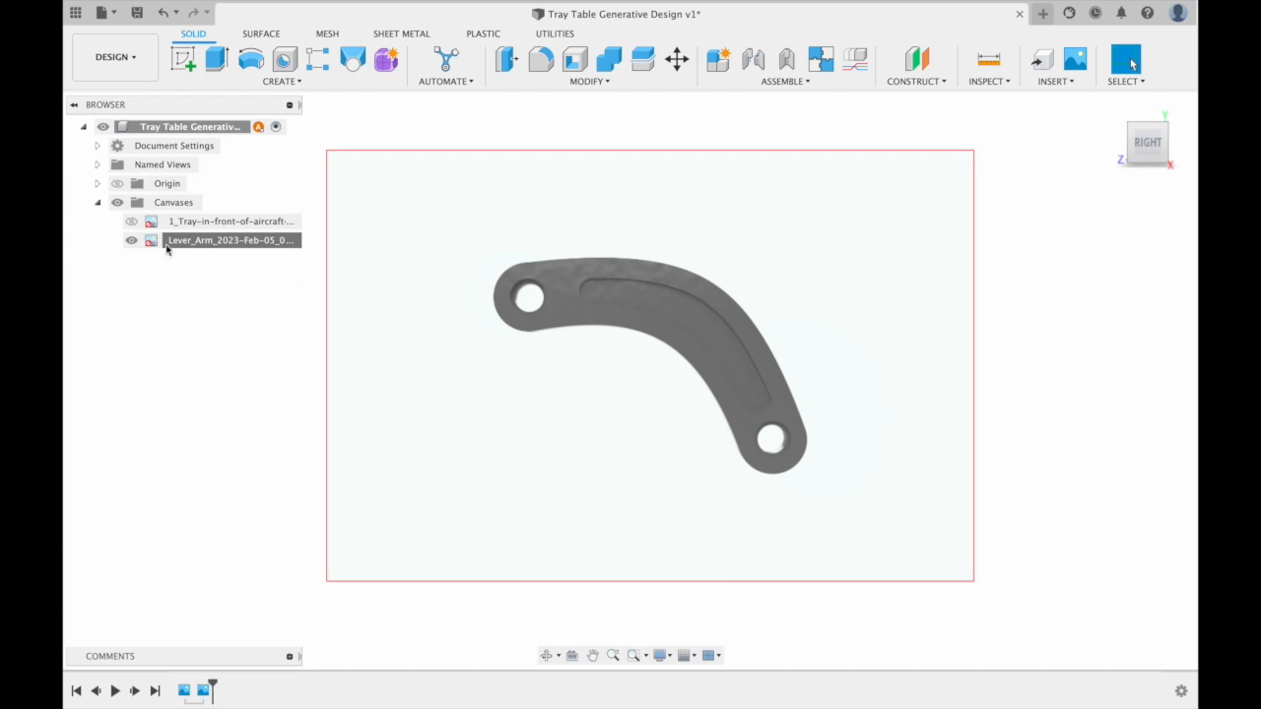
click(99, 206)
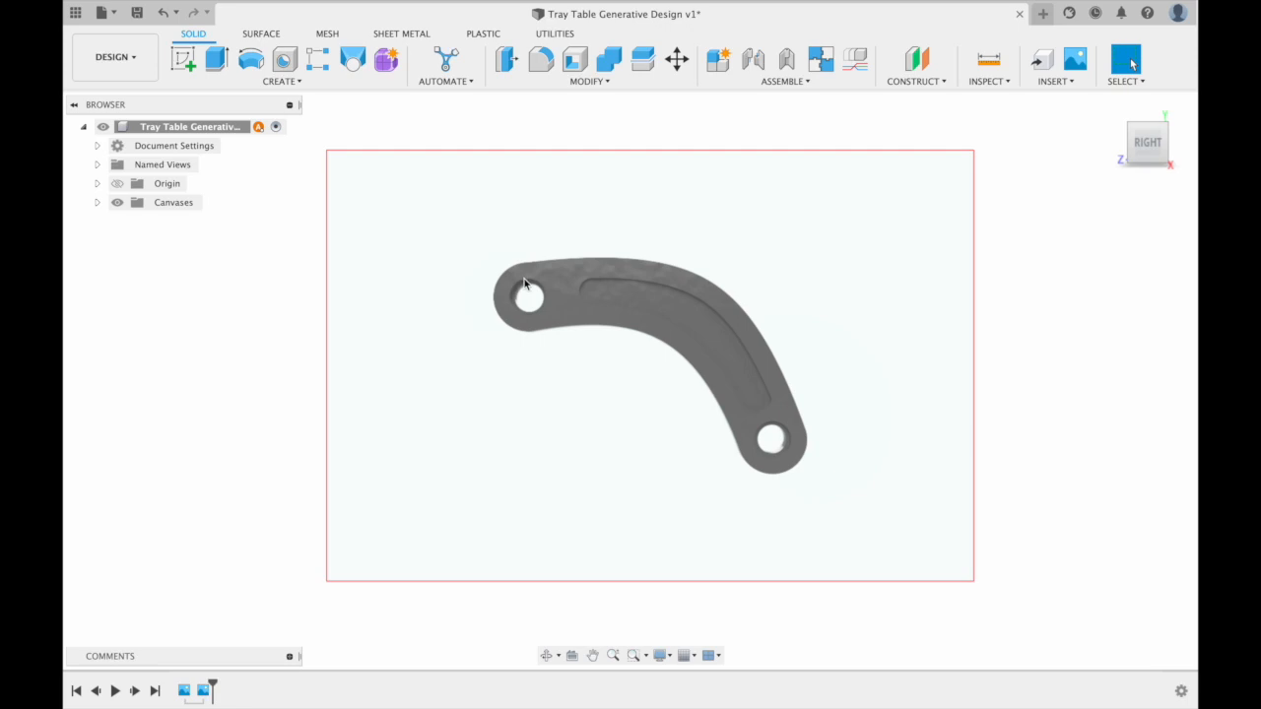
Step: Start a sketch on the canvas plane and draw a 7 mm diameter circle over the lever arm's upper hole
click(184, 58)
click(596, 346)
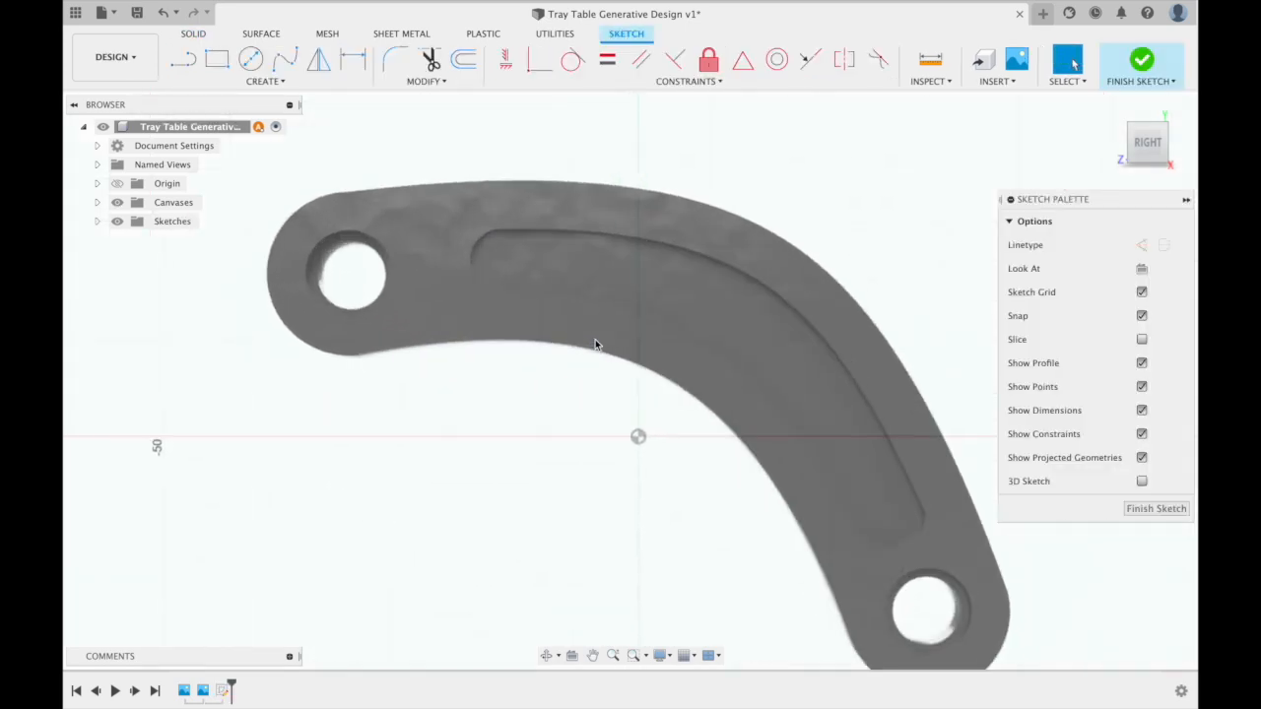
click(252, 59)
click(350, 275)
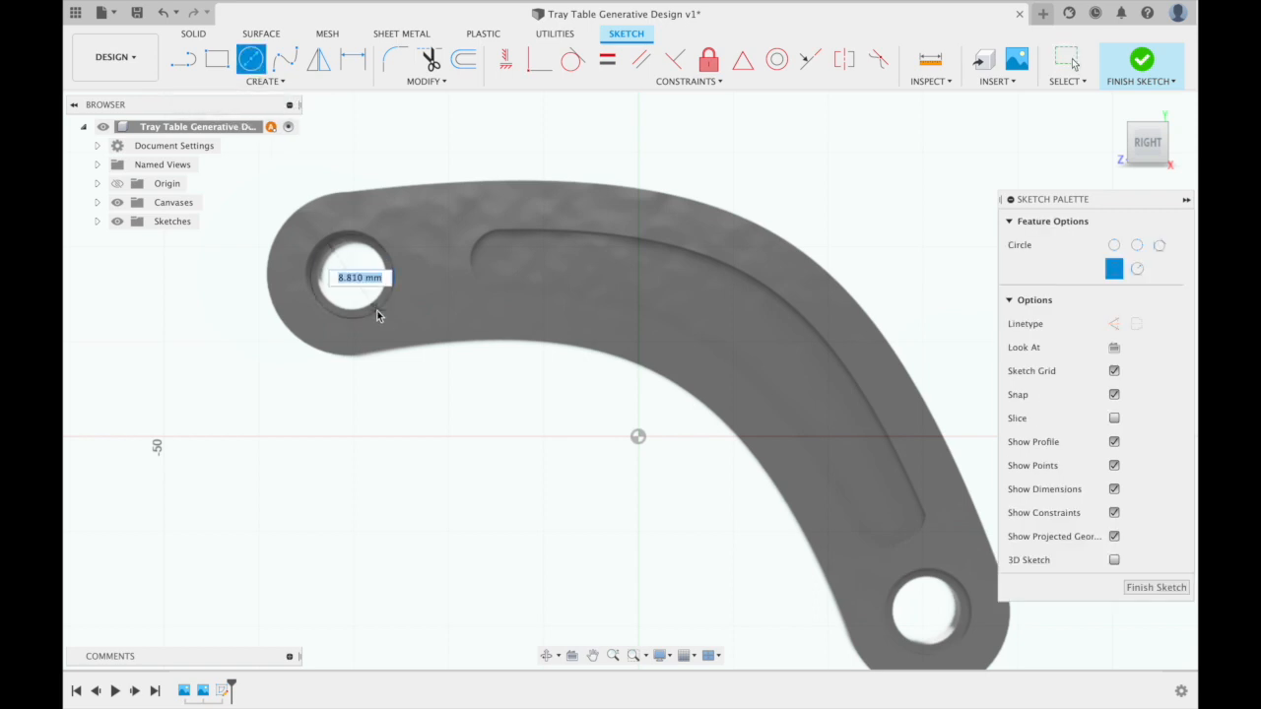
text(7)
key(Return)
key(Escape)
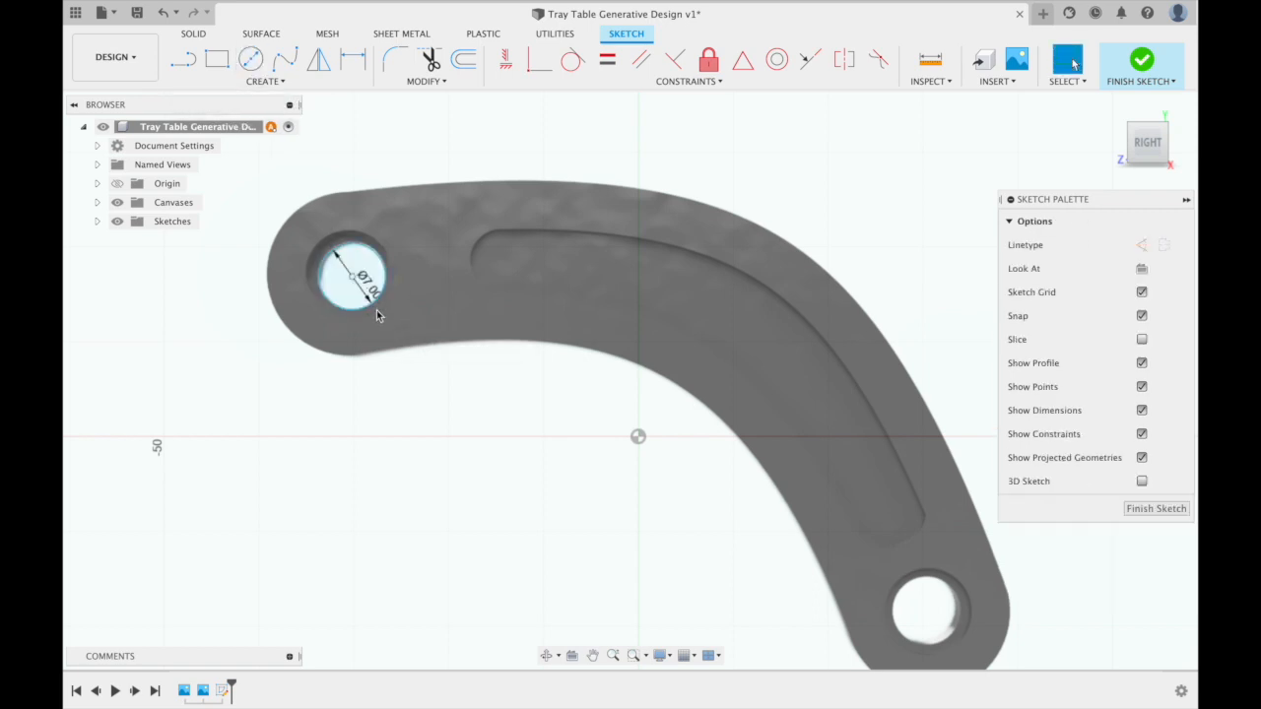
Step: Offset the 7 mm circle outward by 5 mm to outline the arm's rounded upper end
click(471, 69)
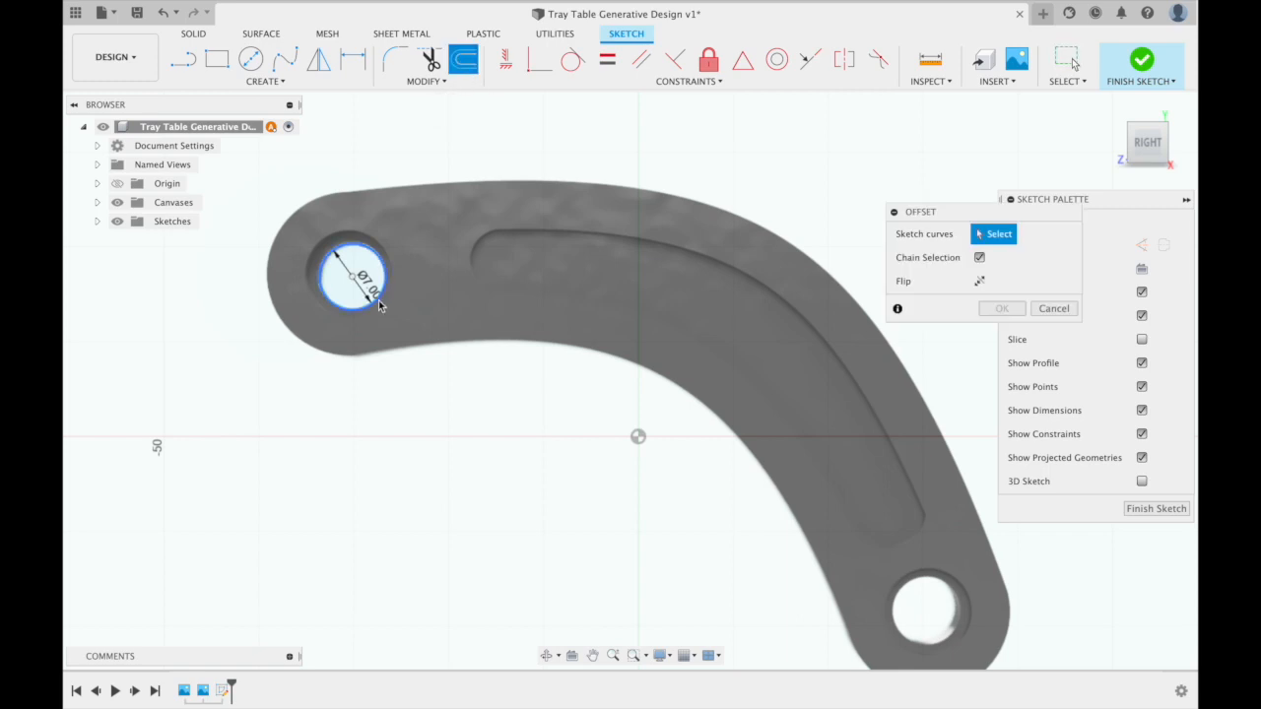
click(380, 303)
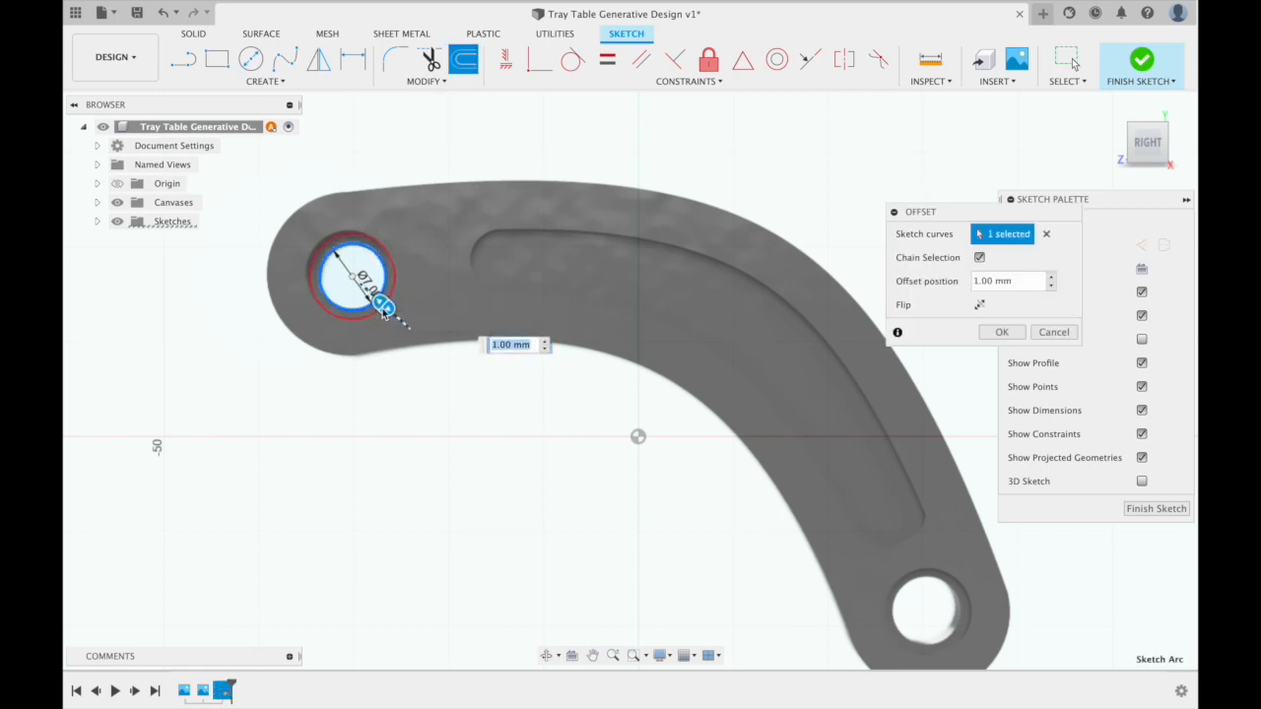
text(5)
key(Return)
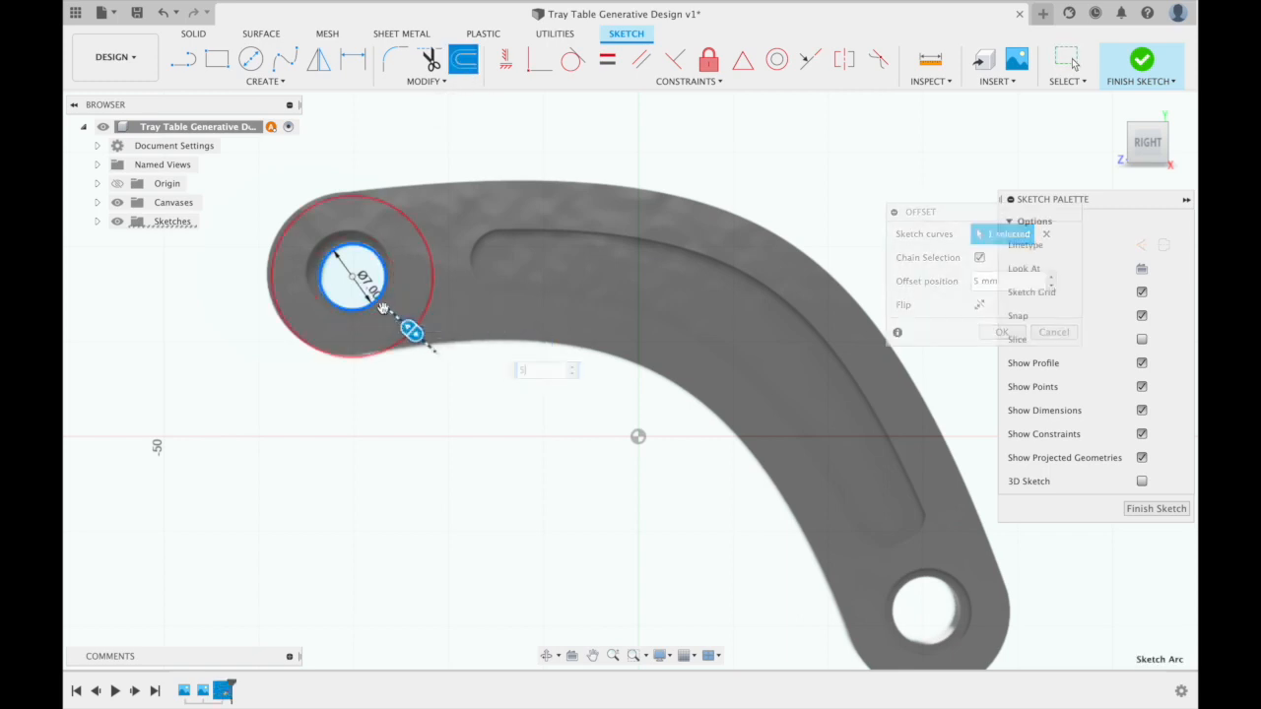
Step: Copy both concentric circles from the upper hole onto the lever arm's lower hole with Move/Copy
middle_drag(890, 489, 810, 447)
scroll(891, 488, right, 5)
scroll(891, 488, down, 2)
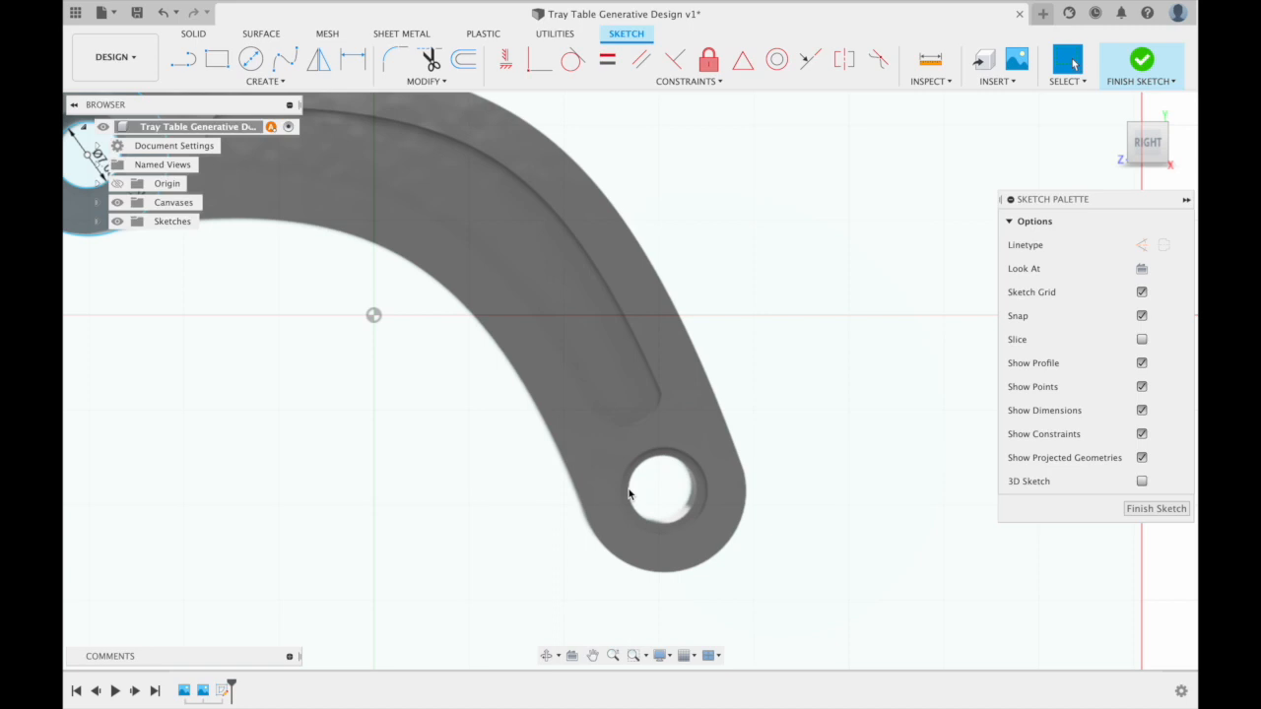
scroll(628, 494, left, 4)
scroll(629, 494, up, 2)
scroll(629, 494, down, 3)
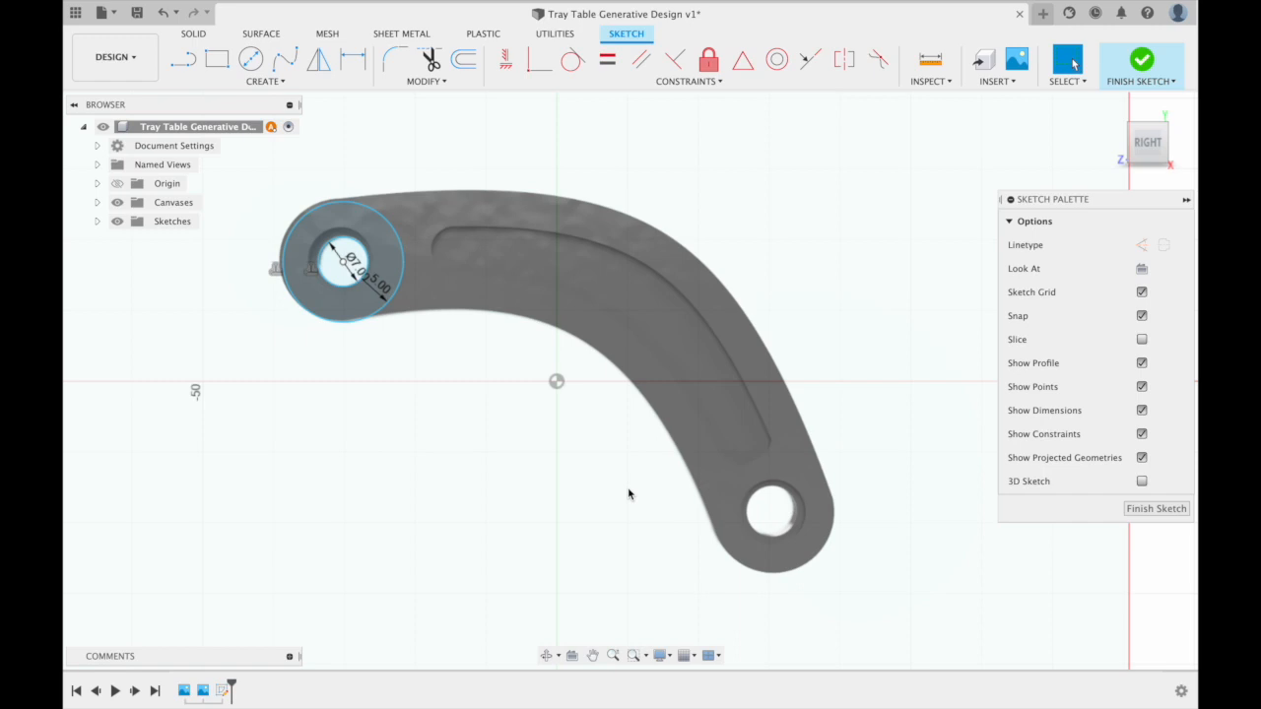
click(447, 82)
click(413, 215)
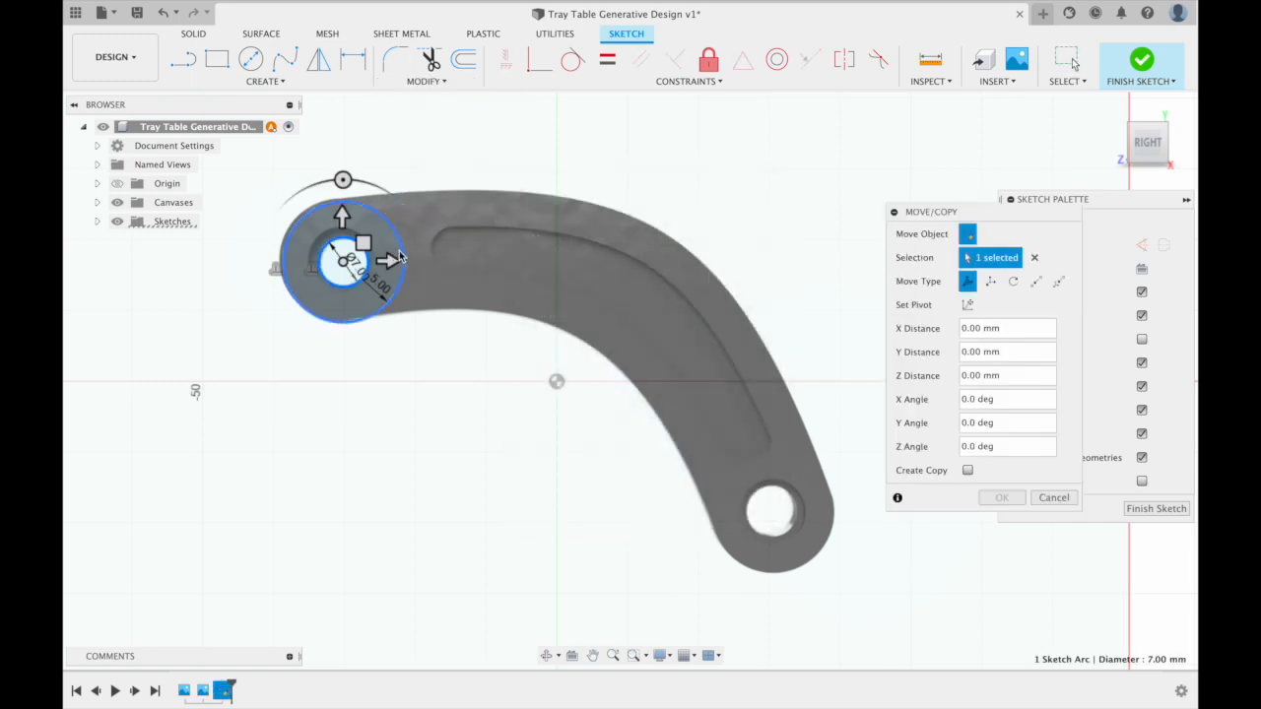
click(967, 470)
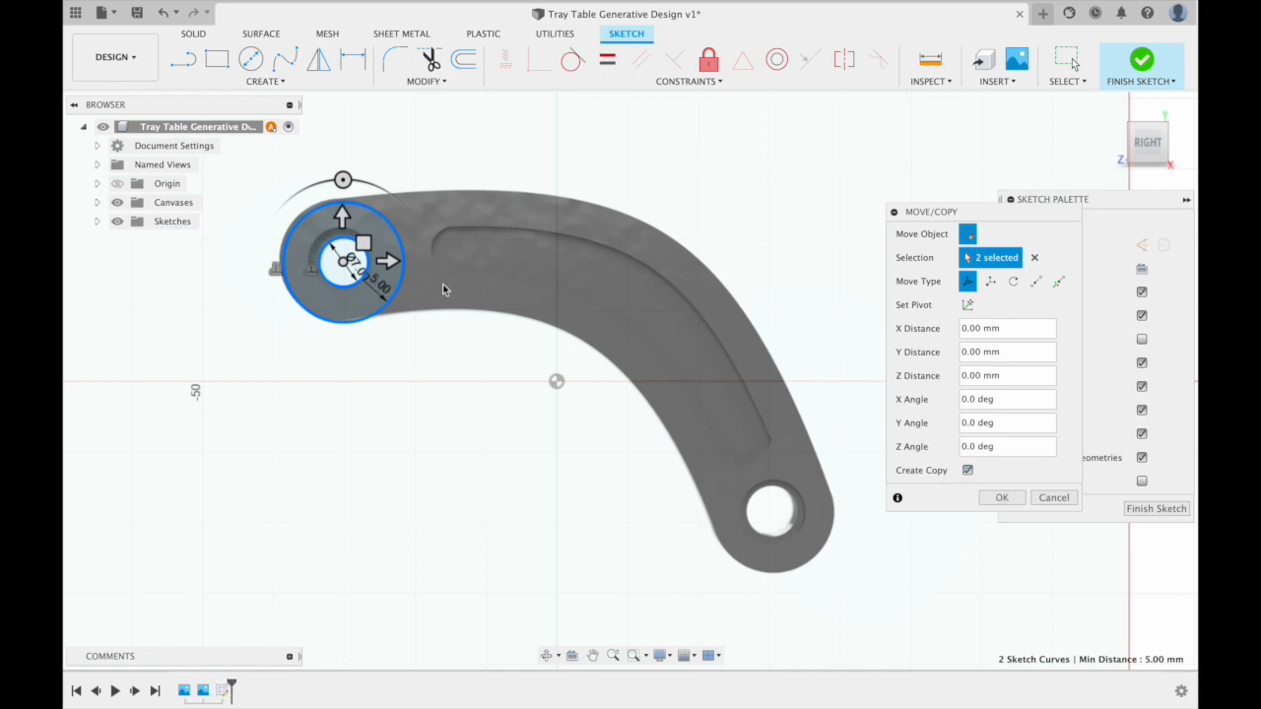
drag(364, 242, 800, 510)
key(Return)
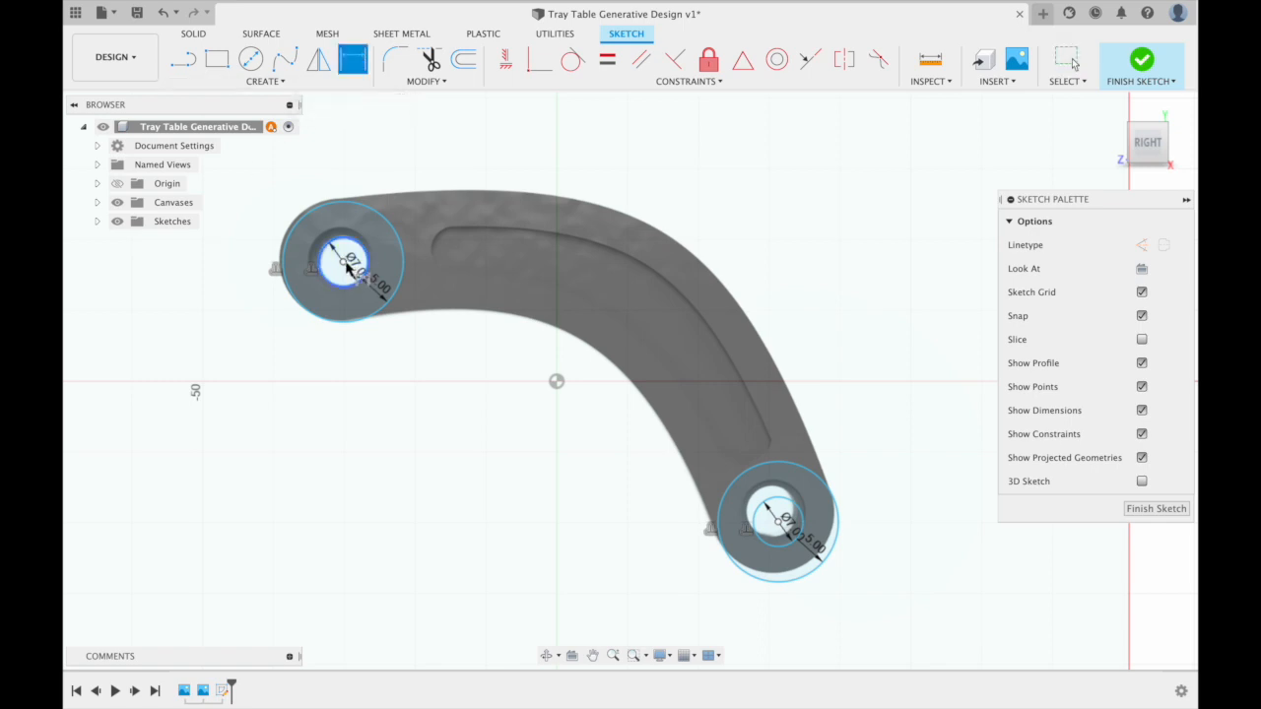
Step: Dimension the horizontal distance between the centres of the two circle pairs to 60 mm
click(780, 516)
click(732, 165)
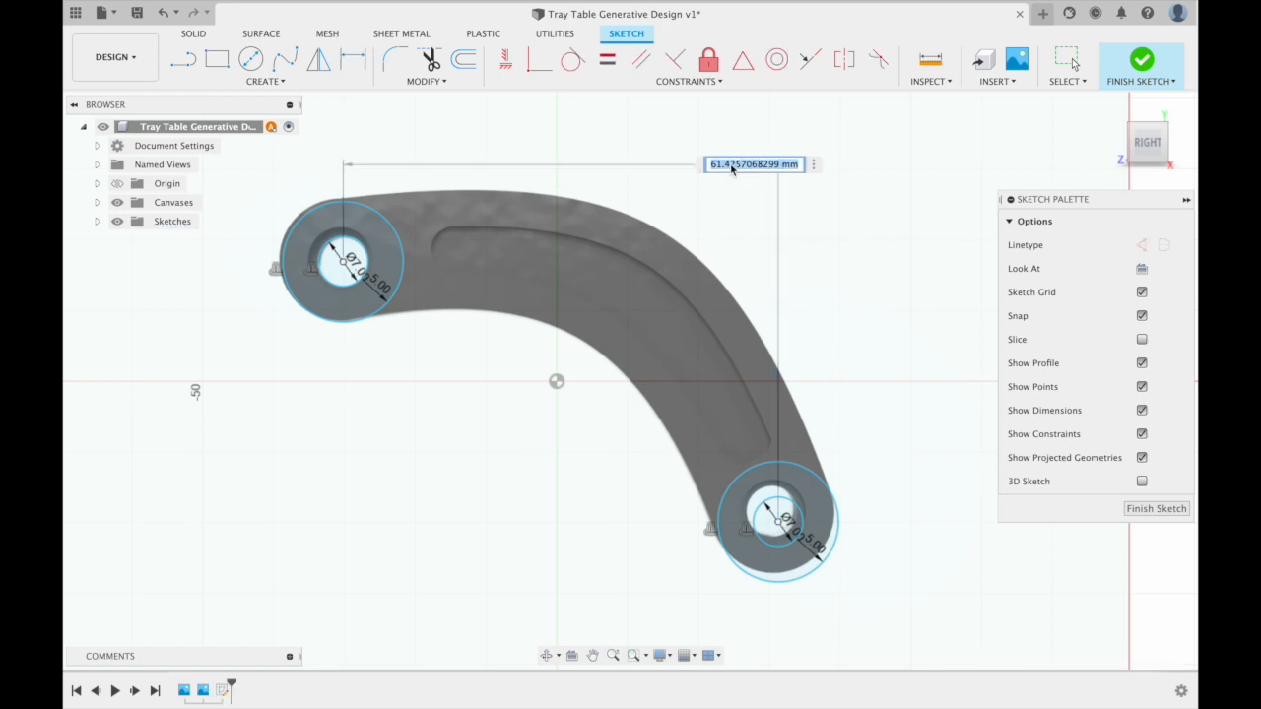
text(60)
key(Return)
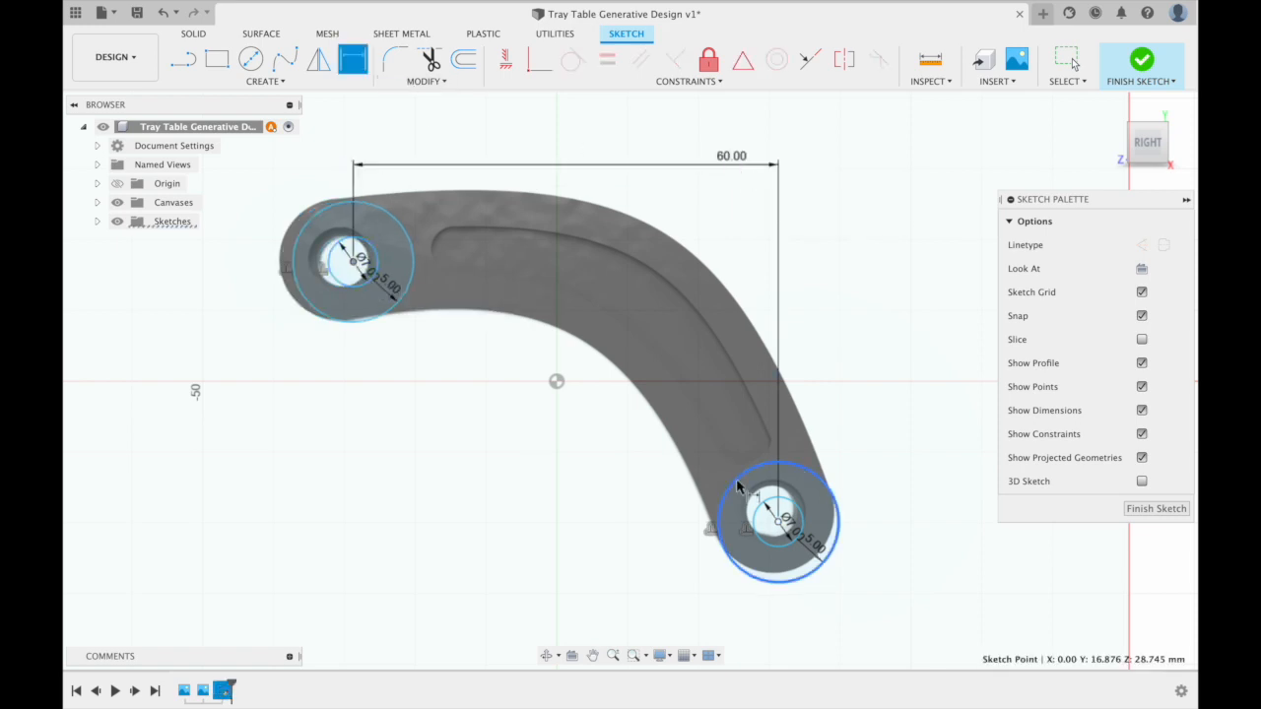
Step: Dimension the vertical distance between the two circle centres to 35 mm and finish the sketch
click(774, 522)
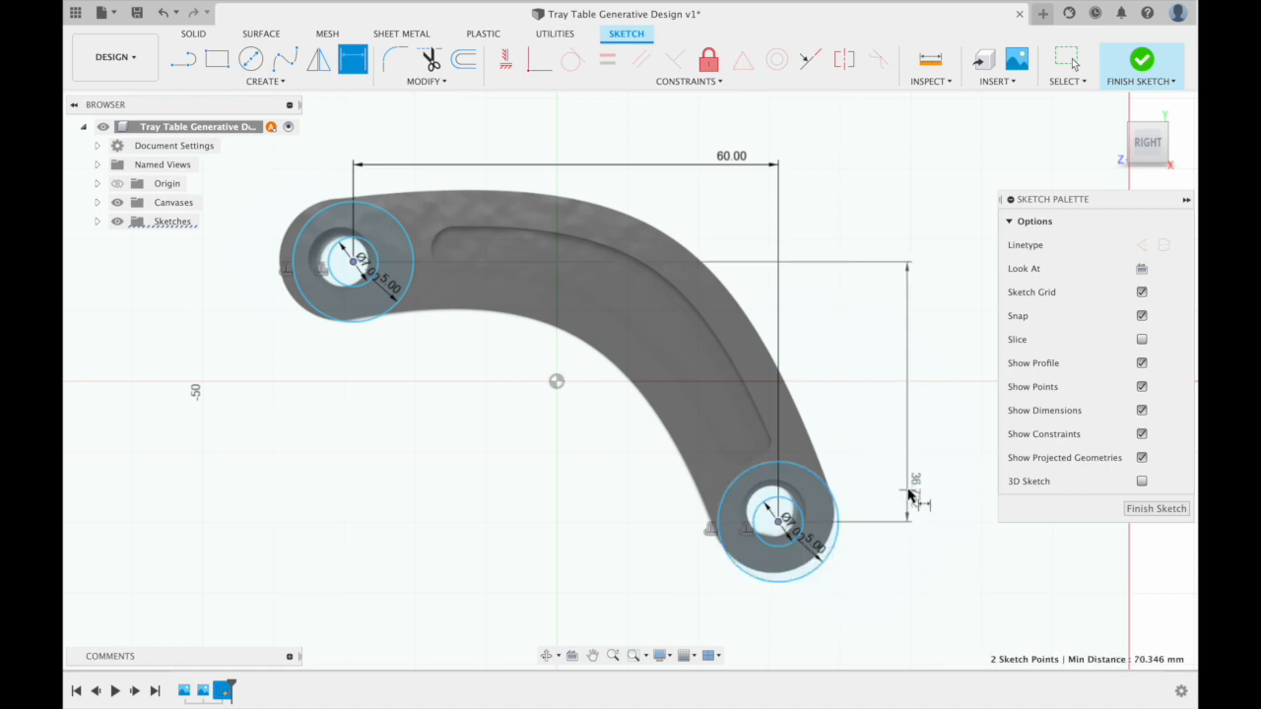
click(919, 496)
text(30)
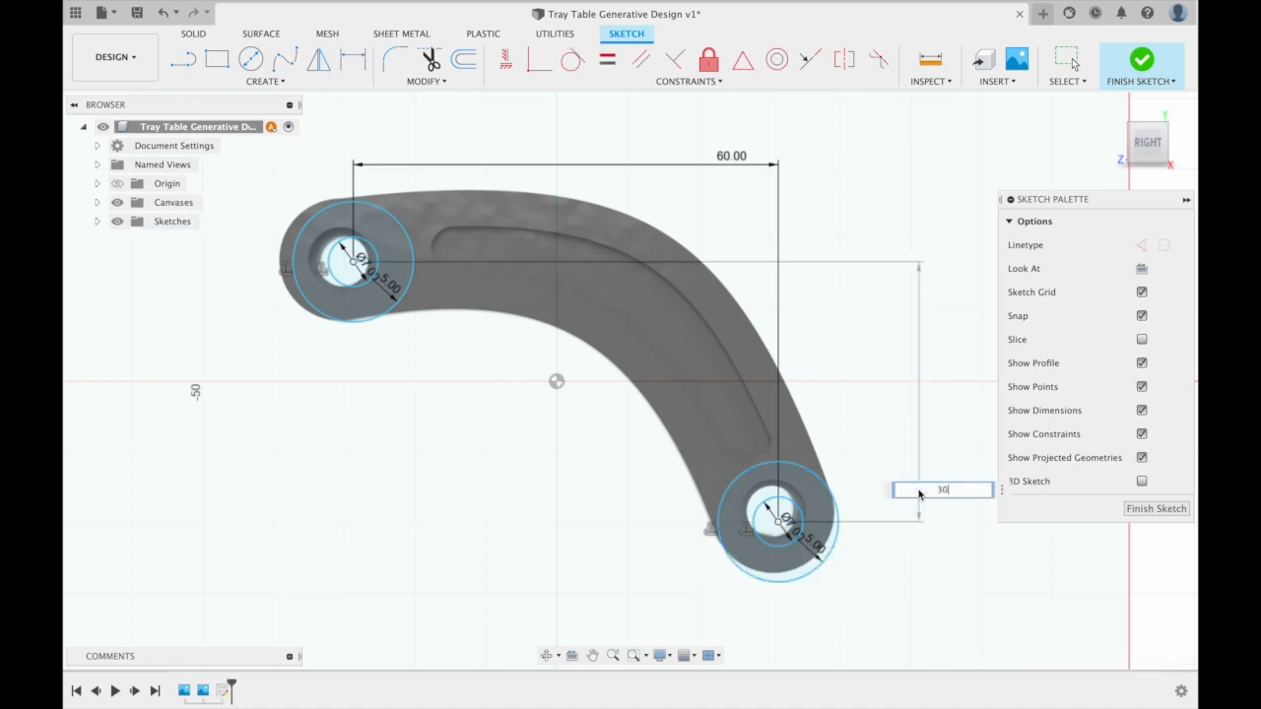
key(BackSpace)
text(5)
key(Return)
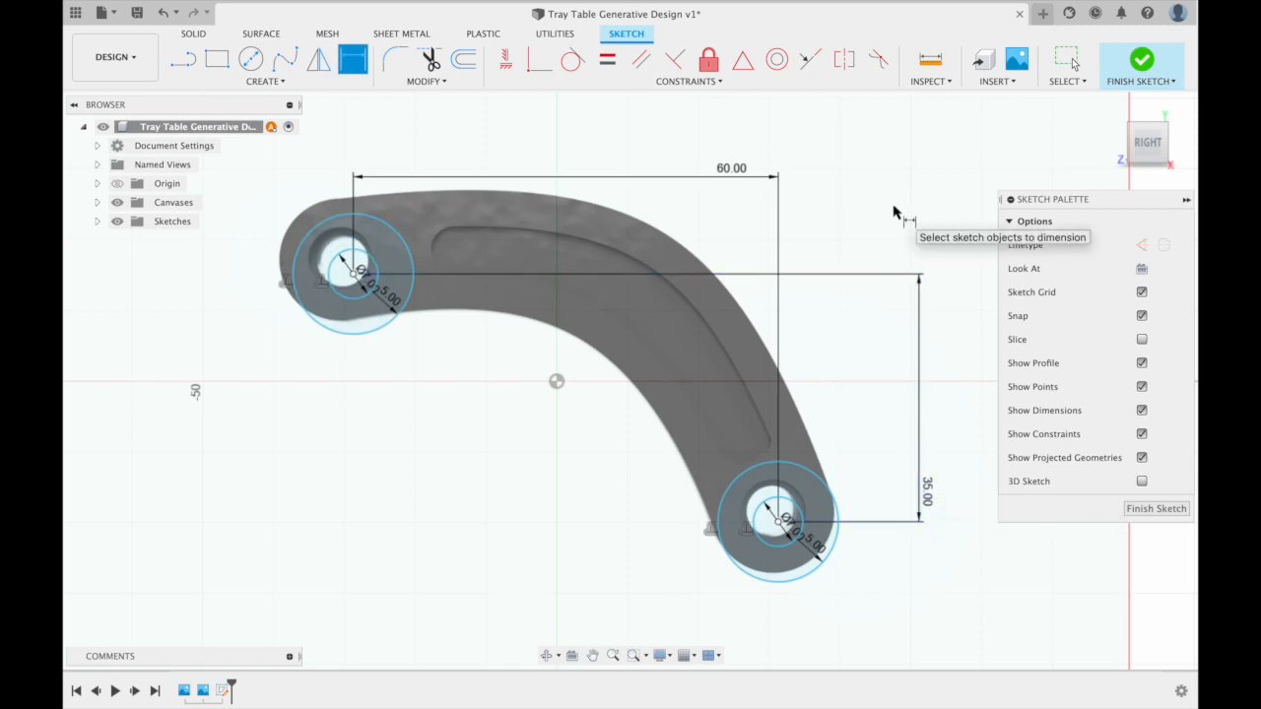
key(Escape)
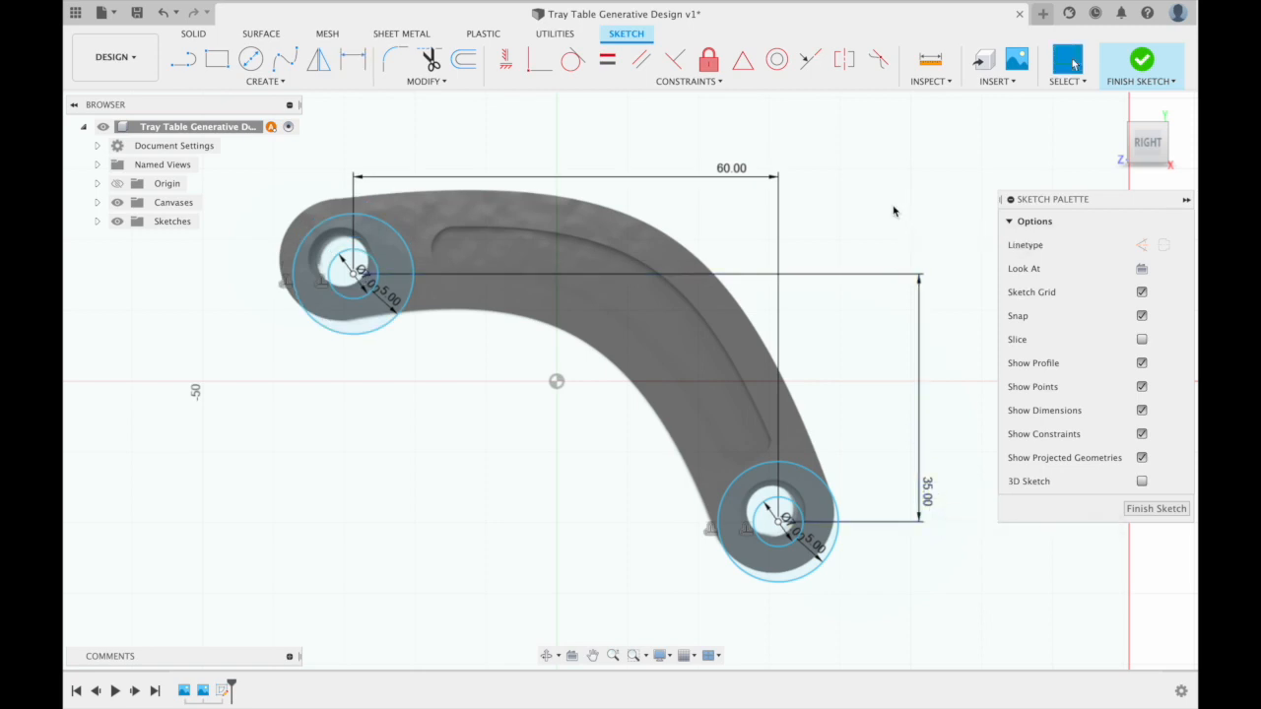
click(1146, 65)
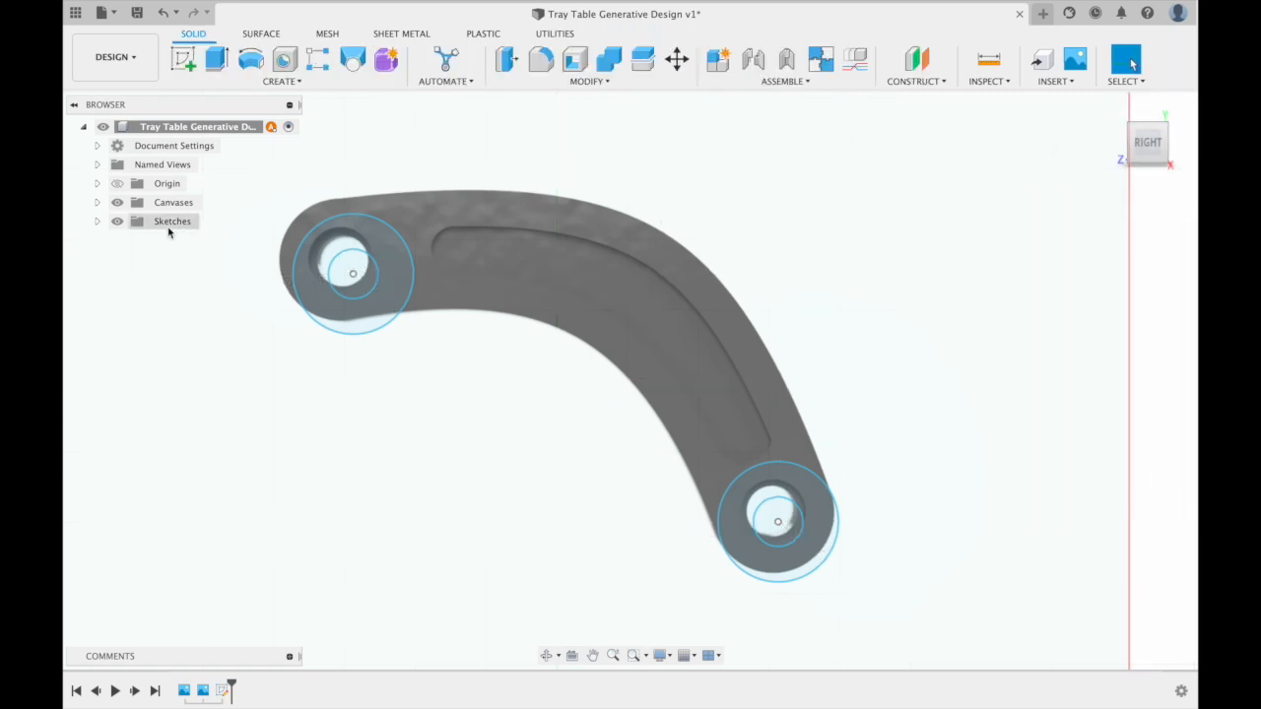
Step: Extrude both ring profiles by -5 mm as new bodies and hide the canvases in the home view
click(217, 59)
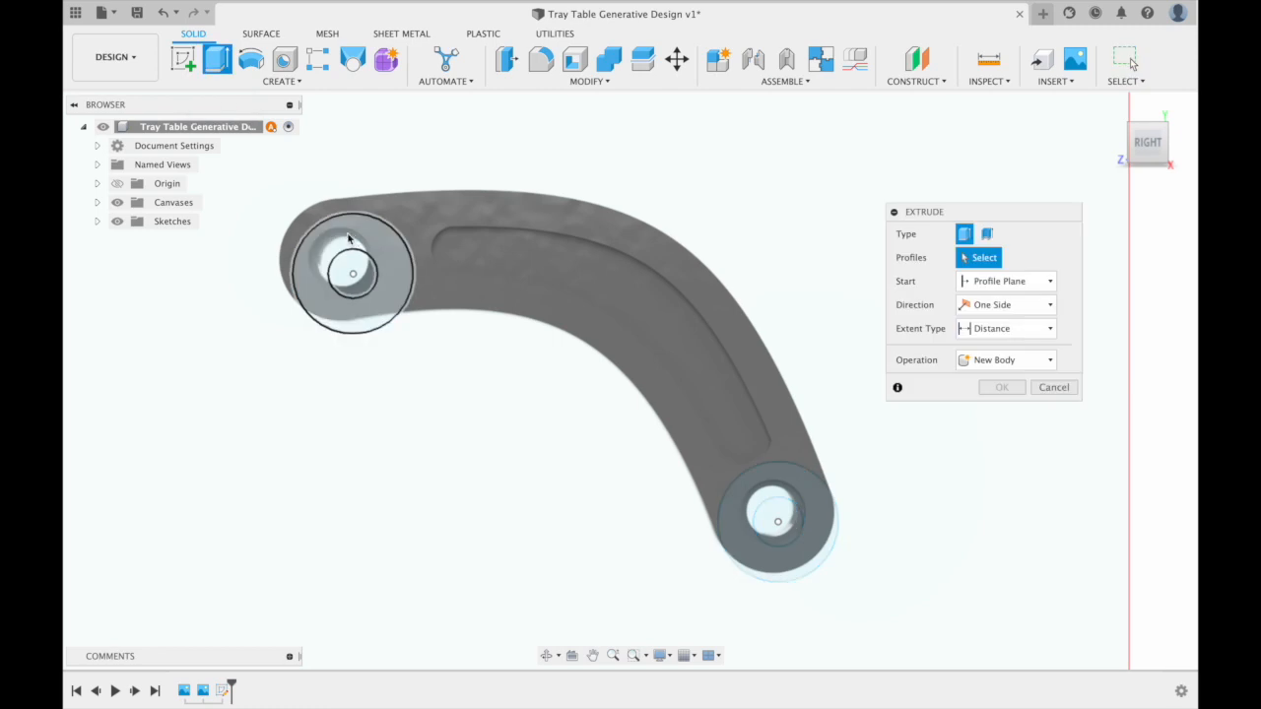
click(396, 266)
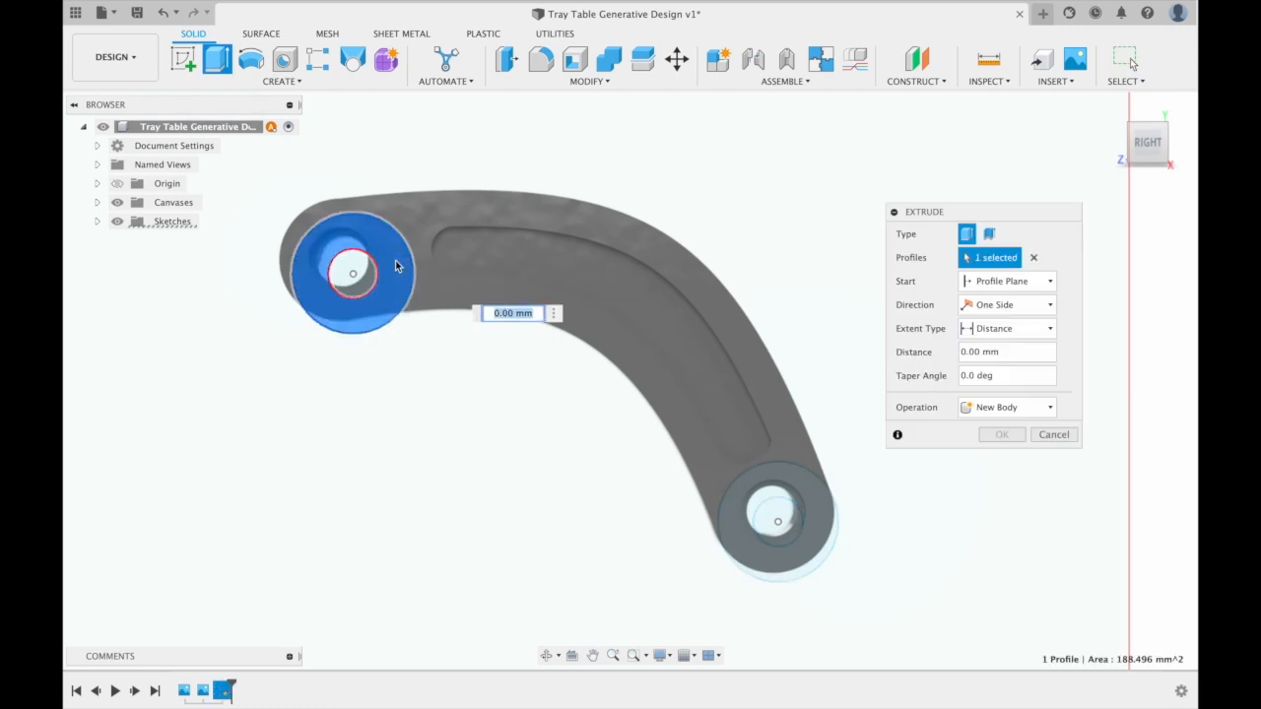
click(817, 499)
text(-)
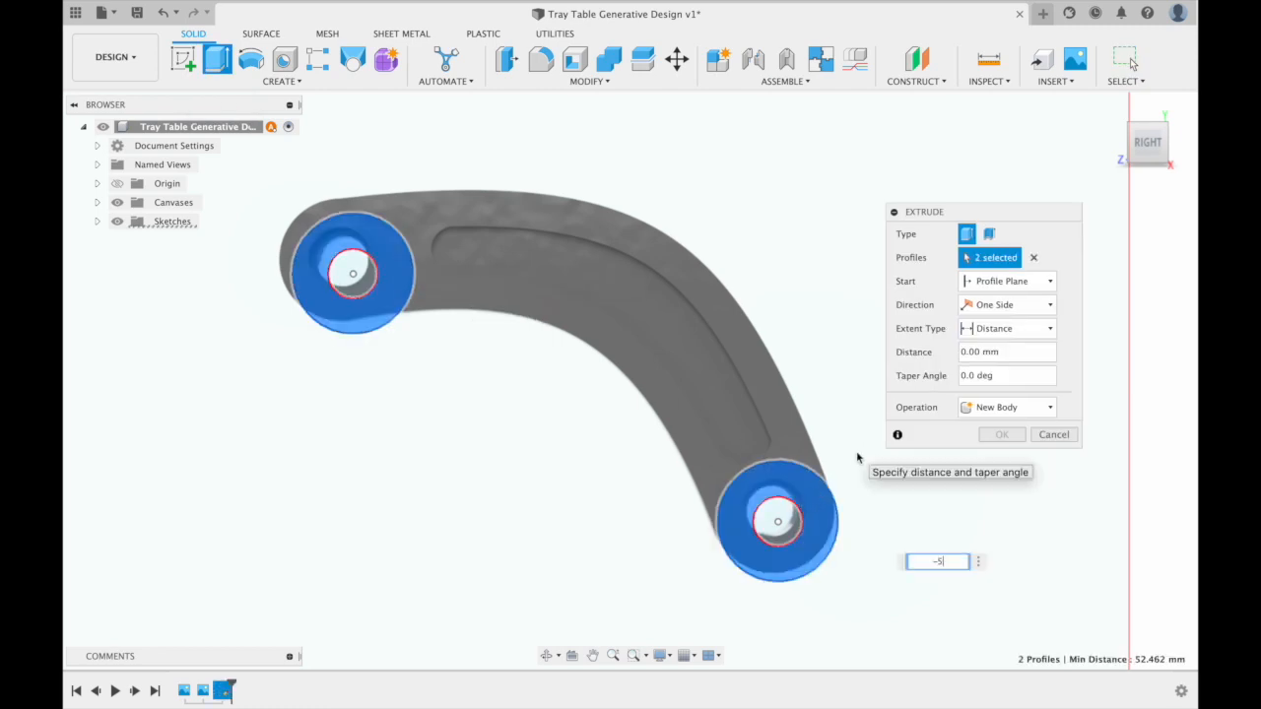
text(5)
key(Return)
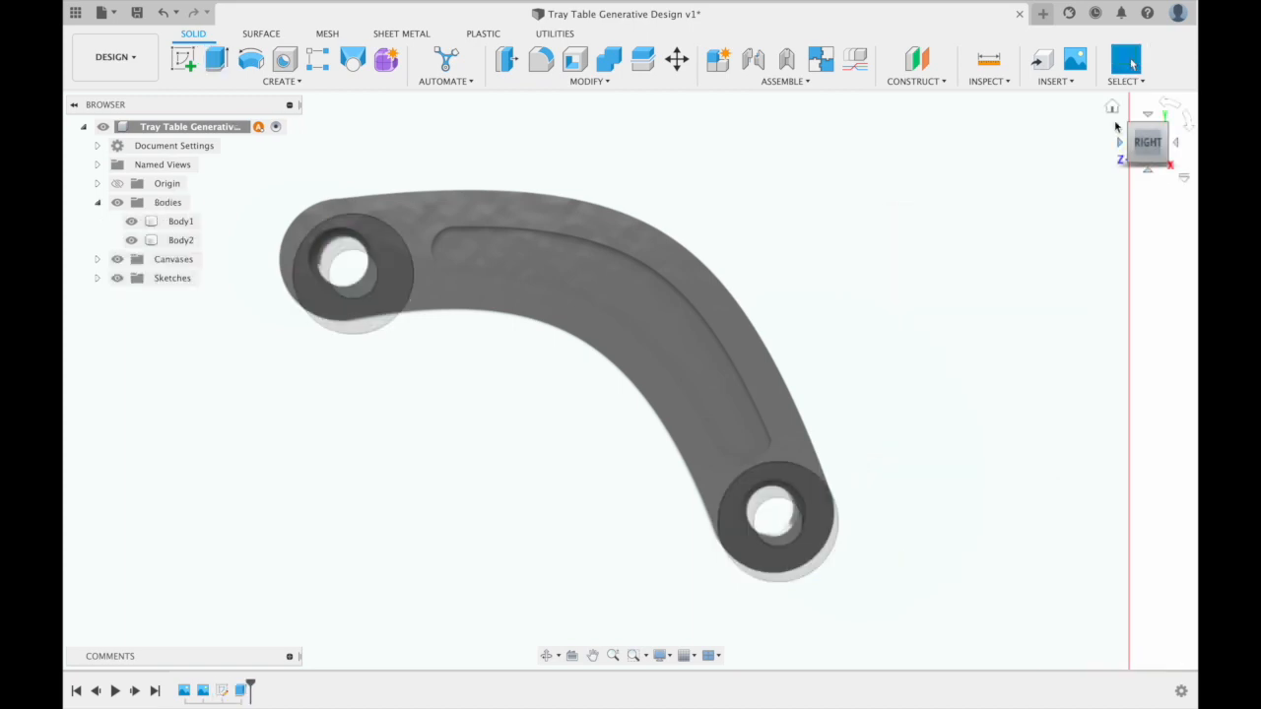
click(1113, 110)
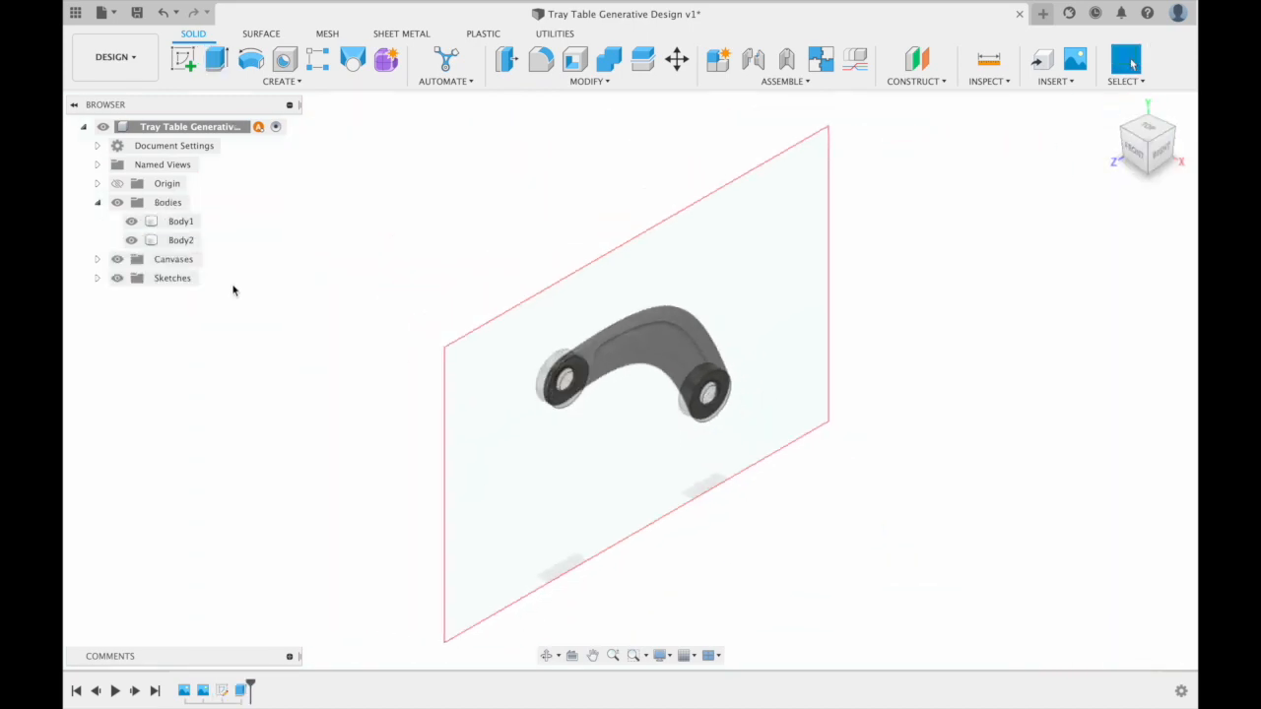
click(117, 259)
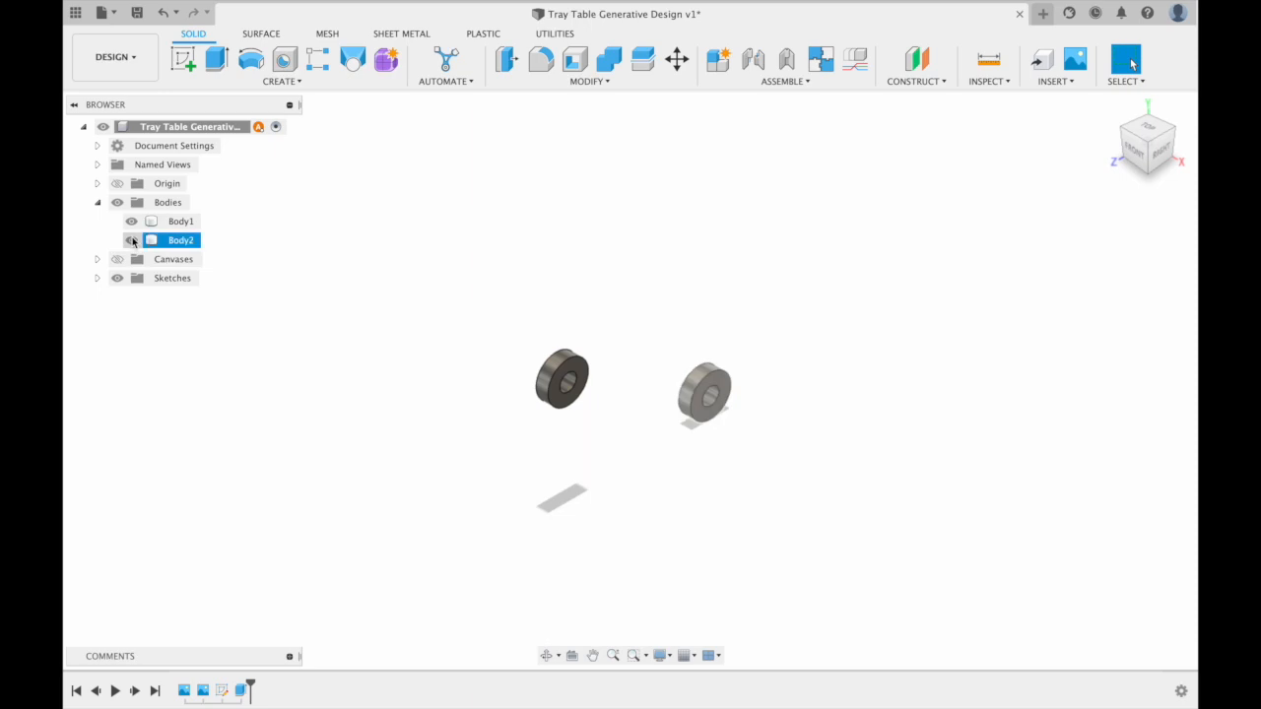
Step: Apply the Paint - Enamel Glossy (Green) appearance to both ring bodies
click(97, 202)
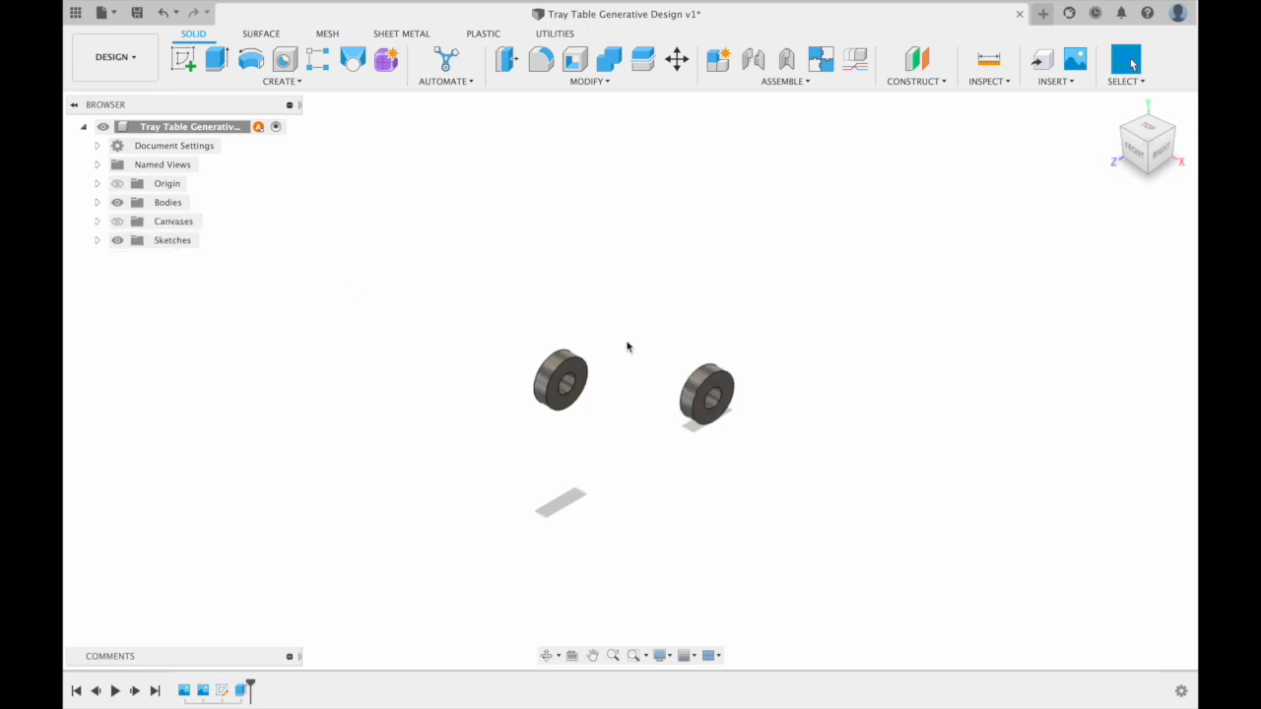
scroll(627, 346, up, 3)
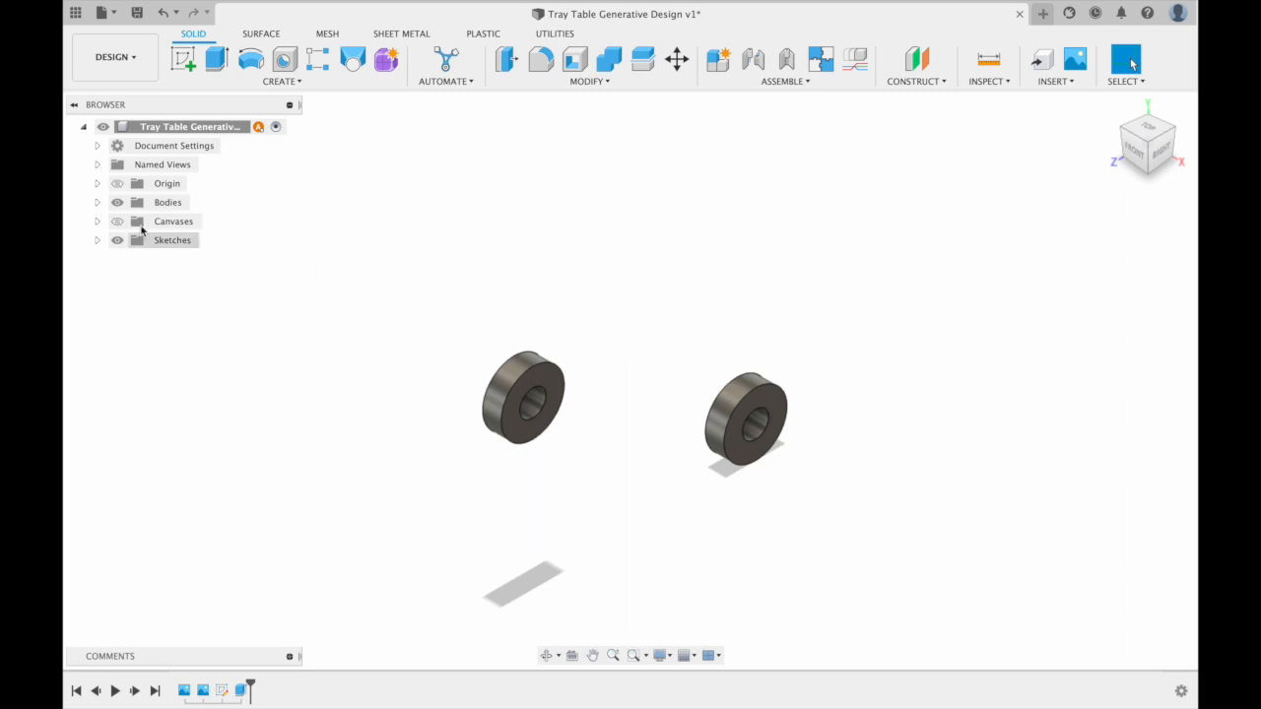
click(97, 202)
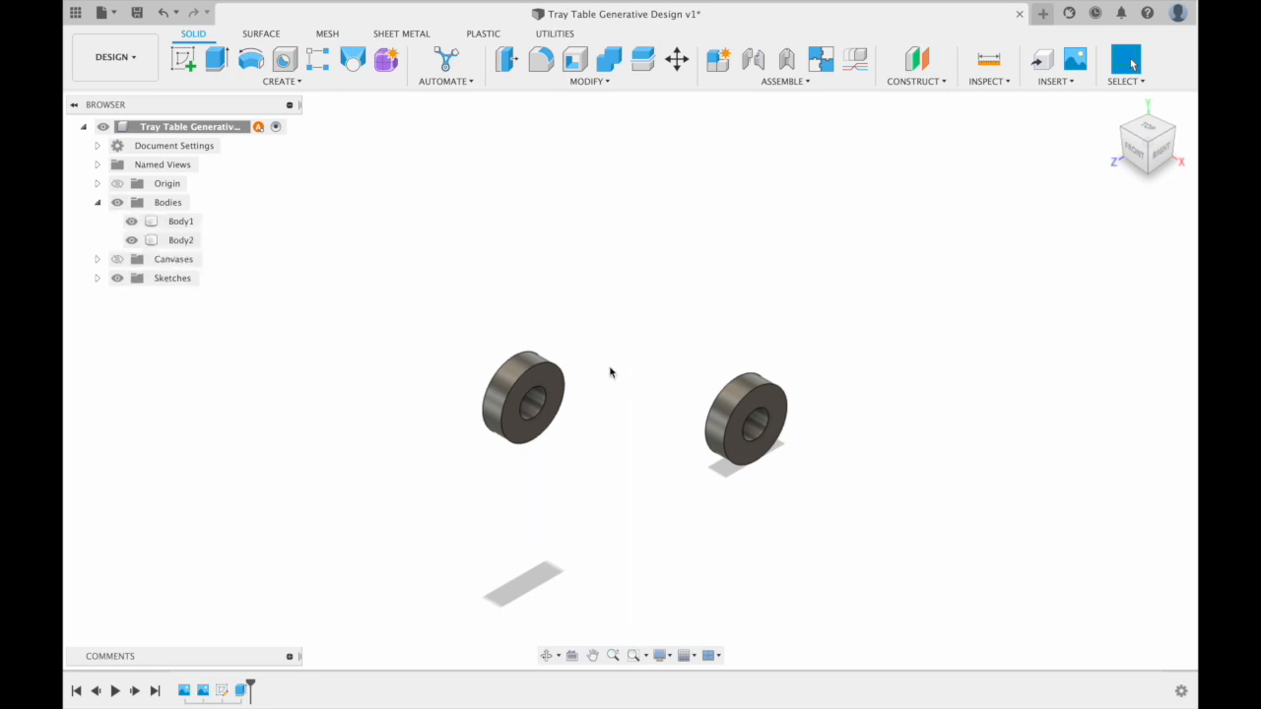
scroll(610, 372, up, 5)
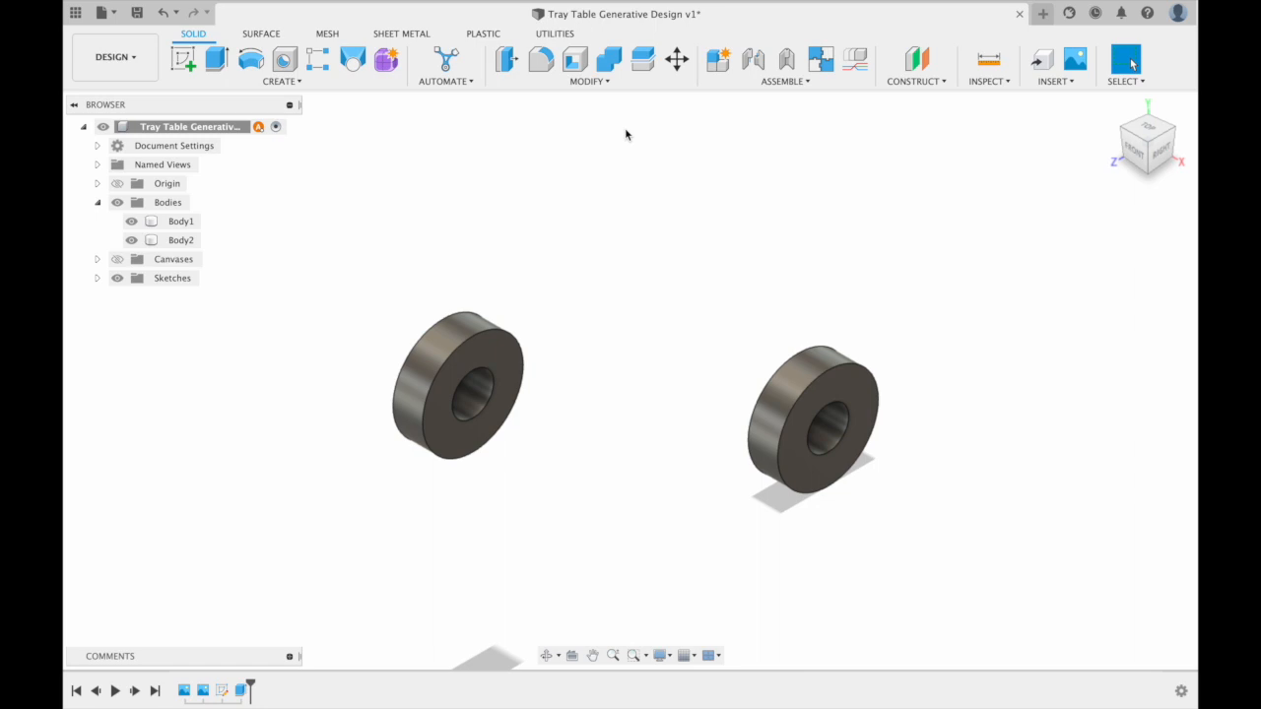
click(598, 85)
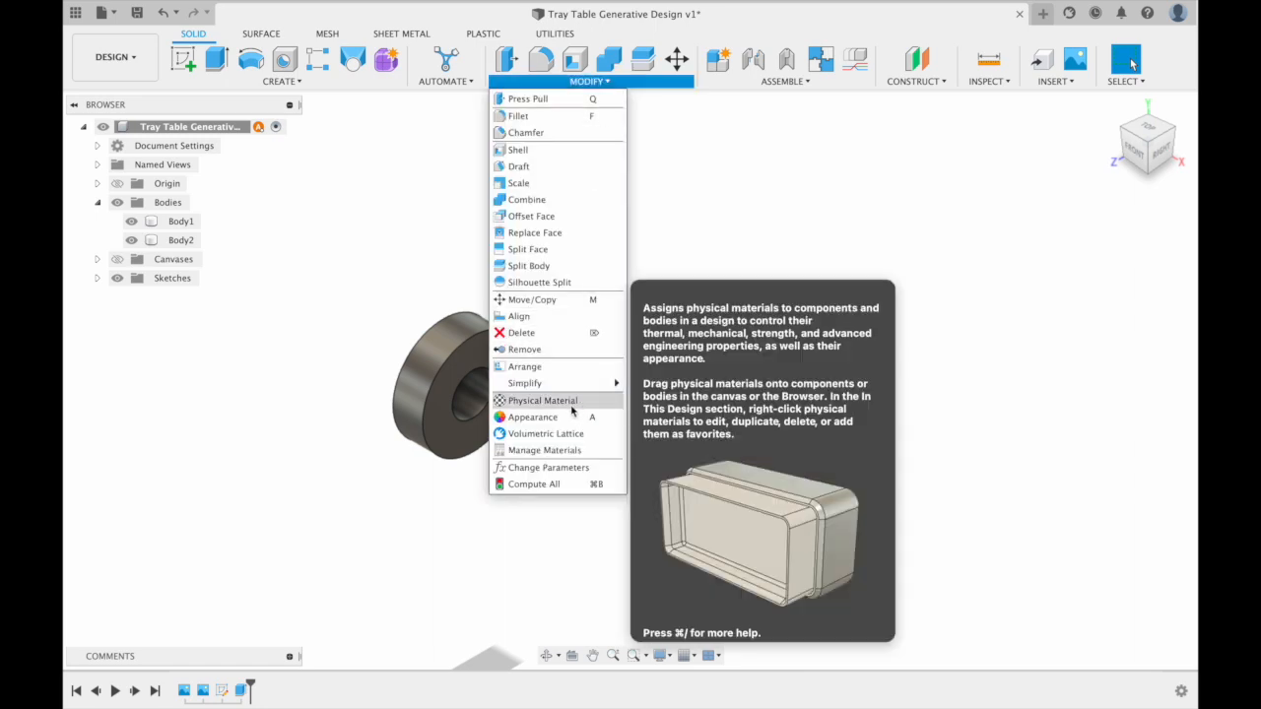
click(572, 417)
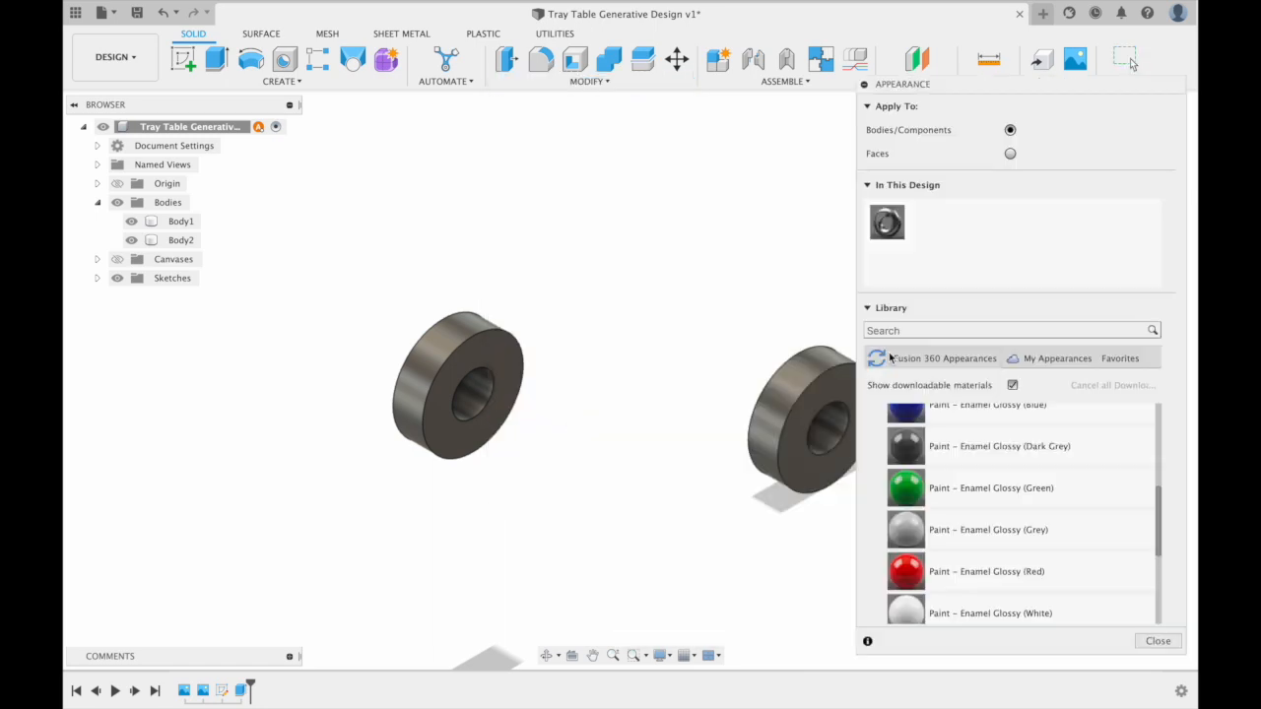
drag(979, 492, 794, 436)
drag(941, 483, 517, 394)
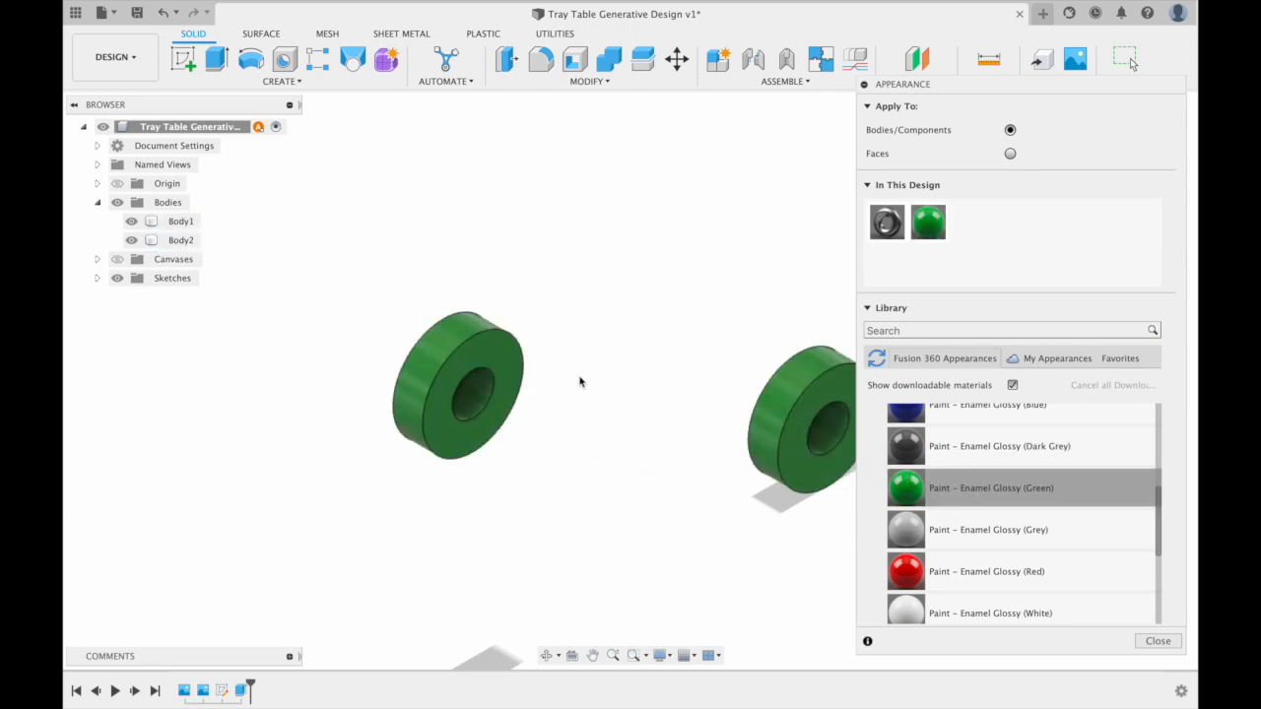
key(Escape)
Step: Rename both ring bodies as Ring P
double_click(182, 221)
text(Ring P)
key(Return)
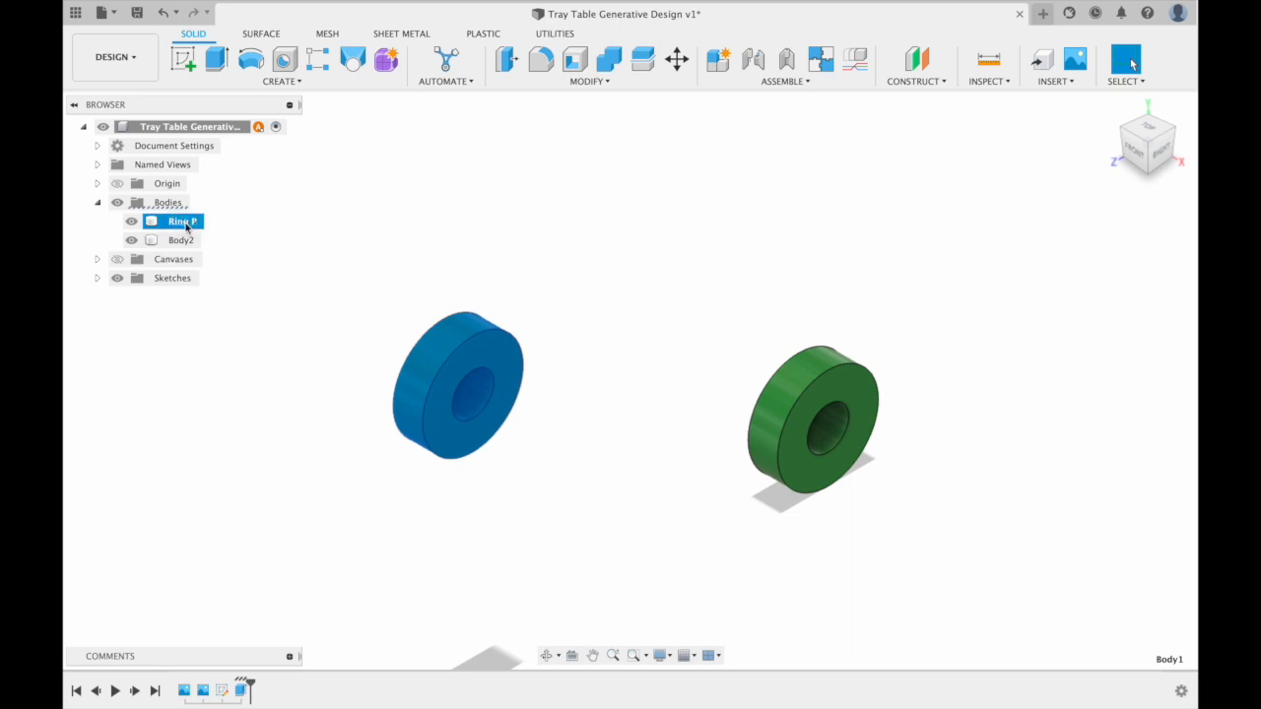
double_click(183, 240)
text(Ring P)
key(Return)
click(632, 305)
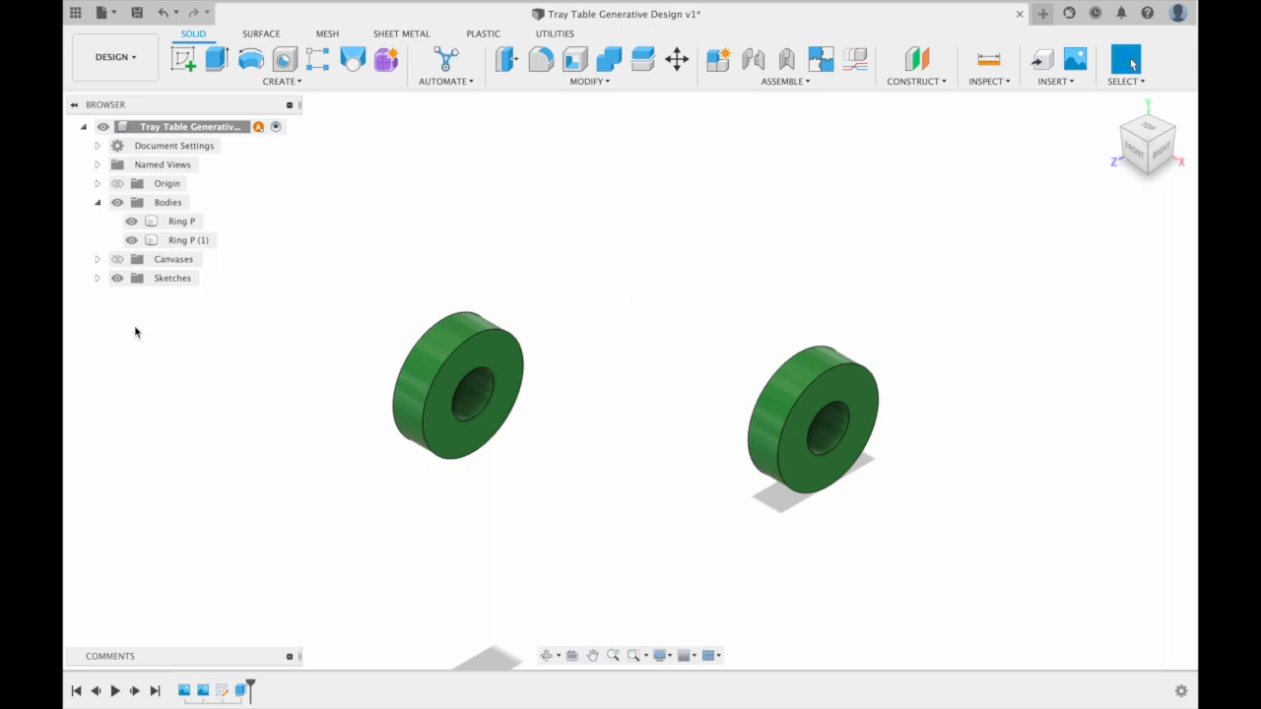
Step: Show Sketch1 and extrude the inner circle of the upper ring, Ring P, by -5 mm as a new body
click(98, 280)
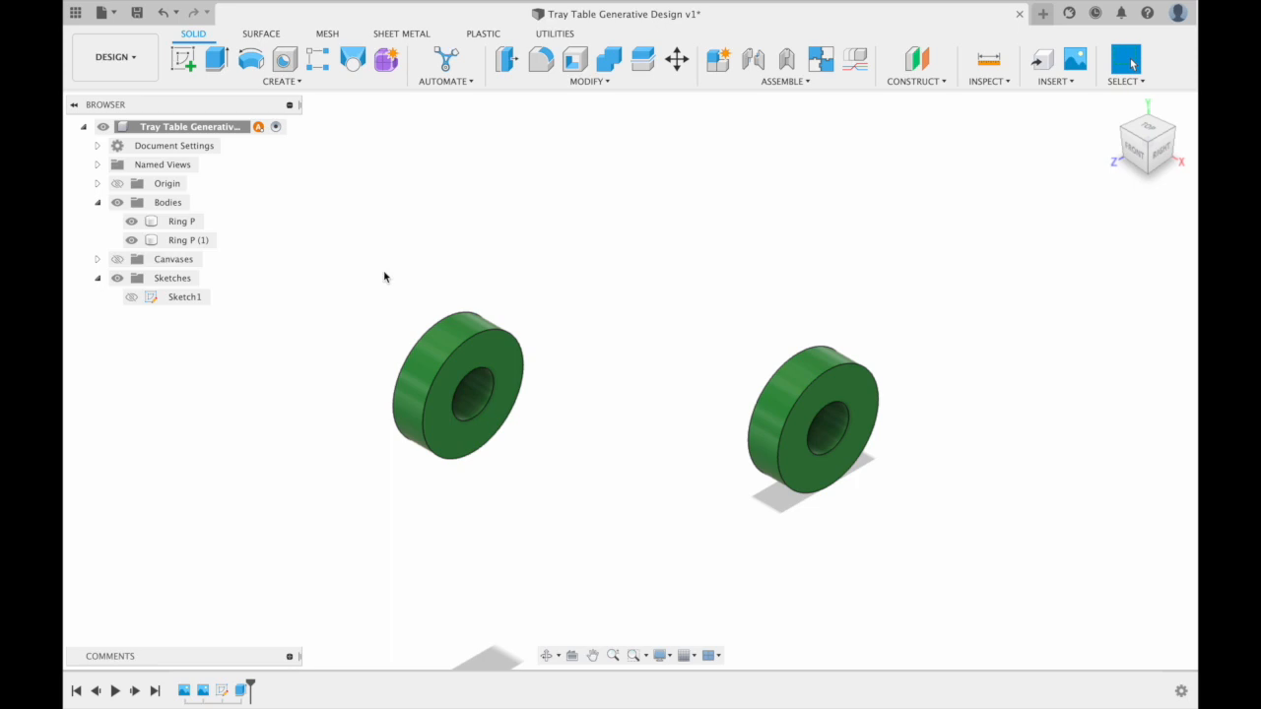
click(131, 296)
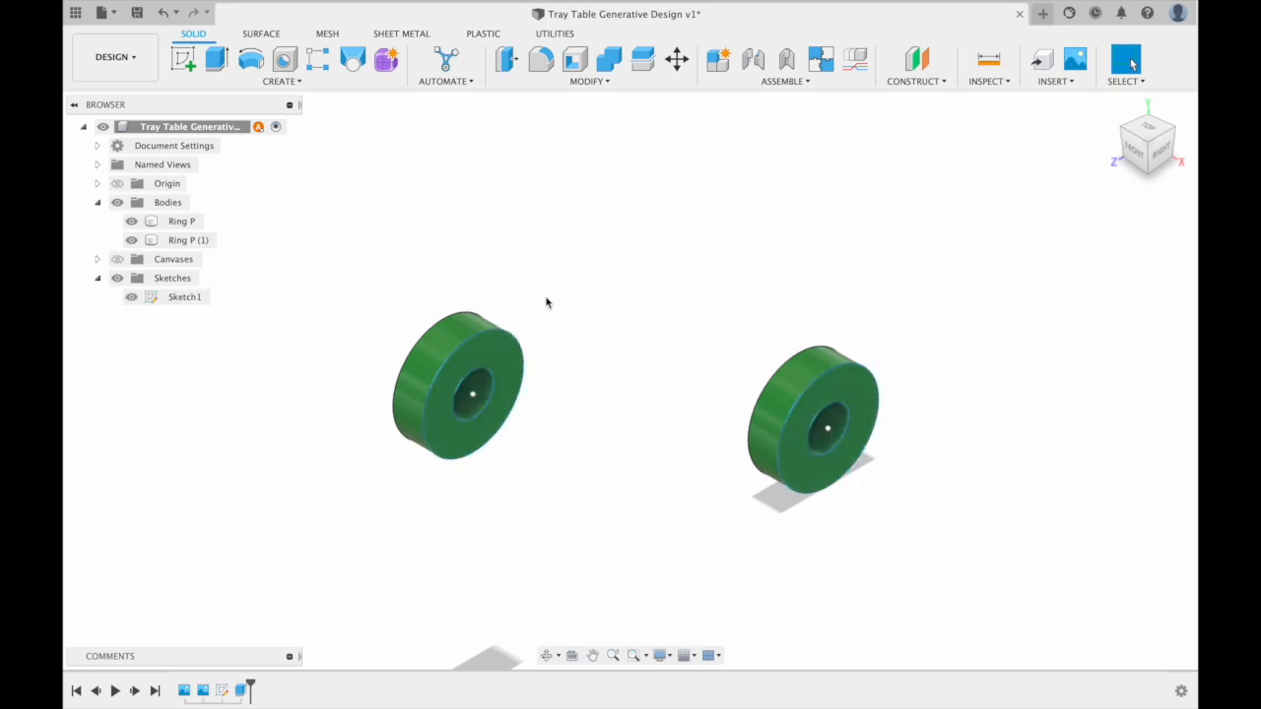
click(209, 65)
click(466, 413)
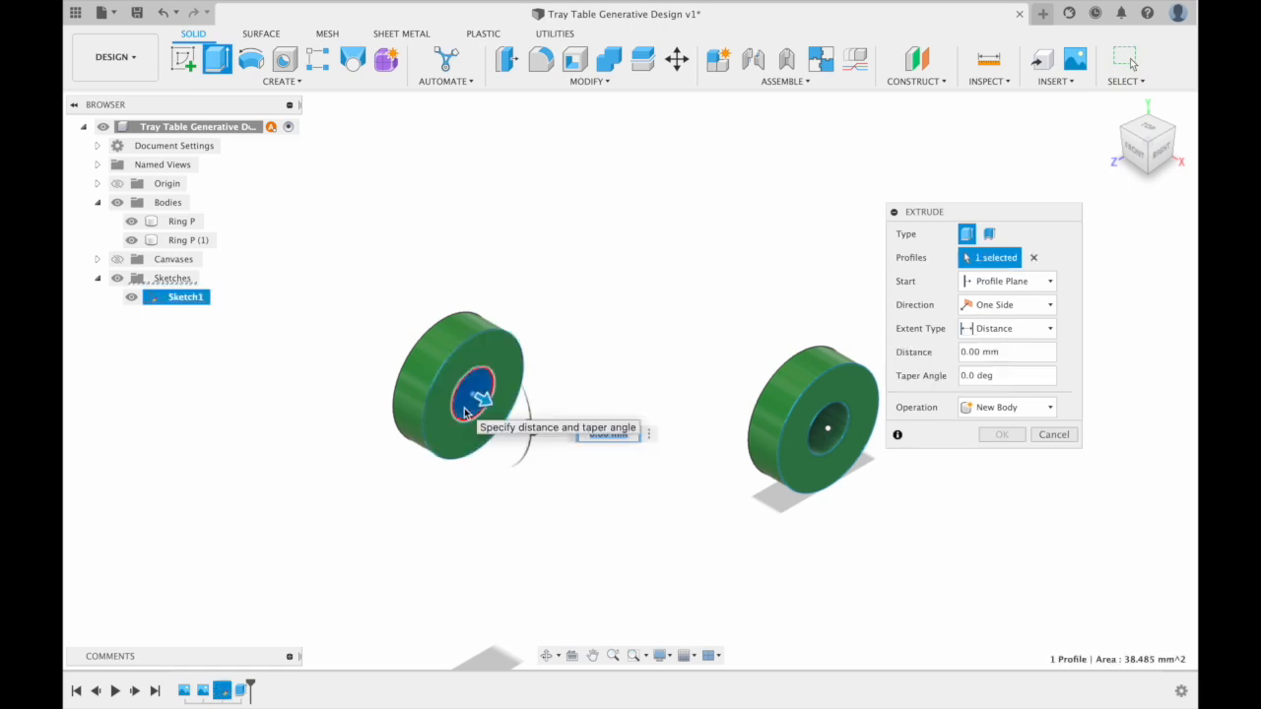
text(-5)
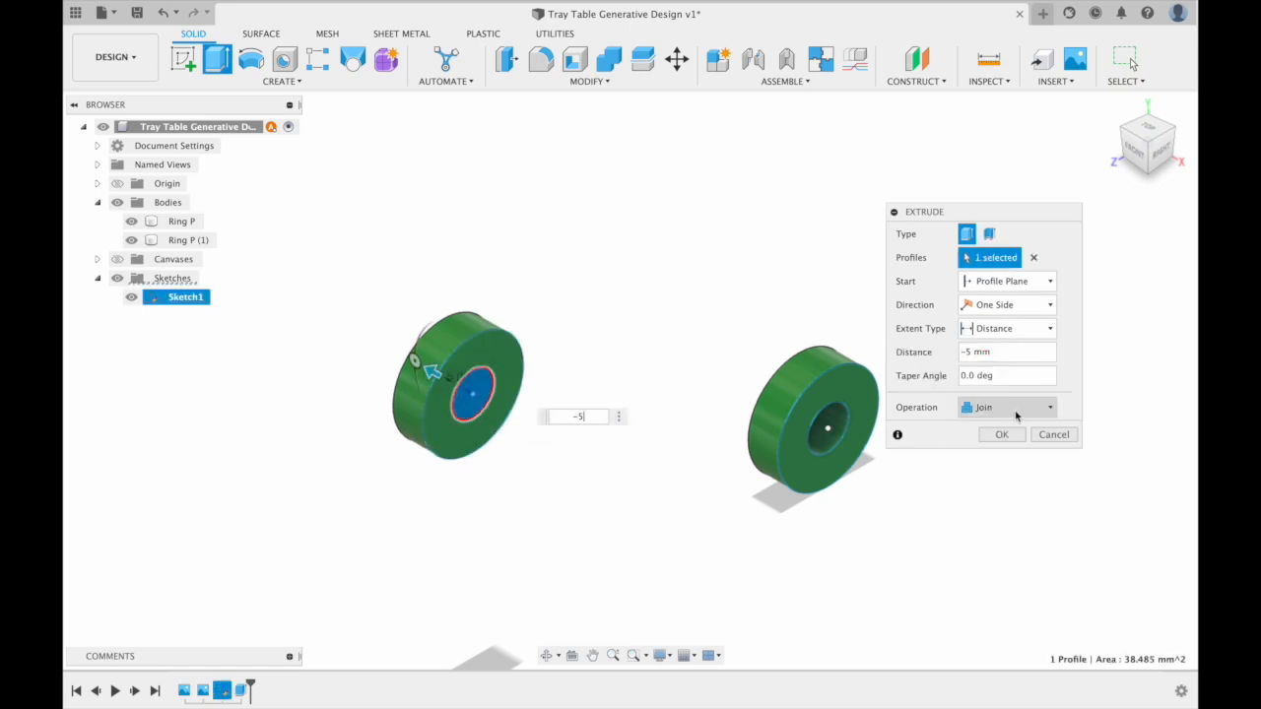
click(1017, 414)
click(1011, 479)
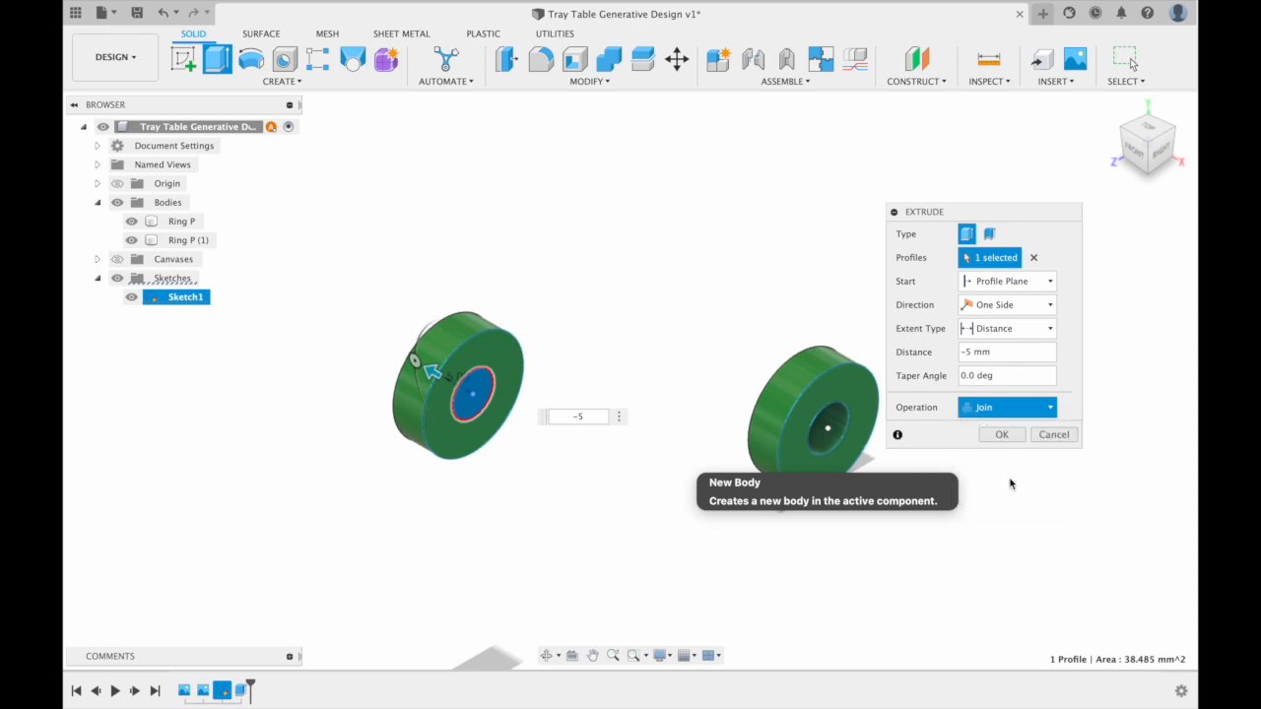
key(Return)
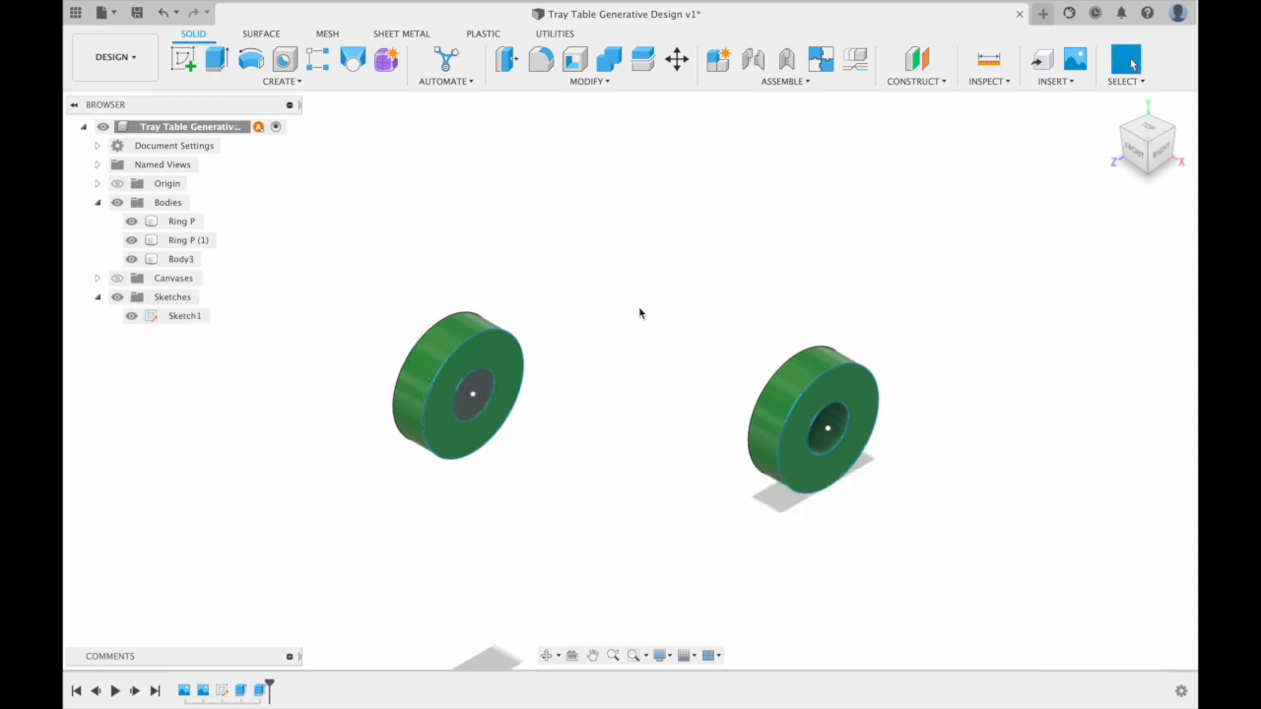
Step: Extrude the ring and inner circle profiles on Ring P's front side by 2 mm as a new body
click(217, 59)
click(514, 372)
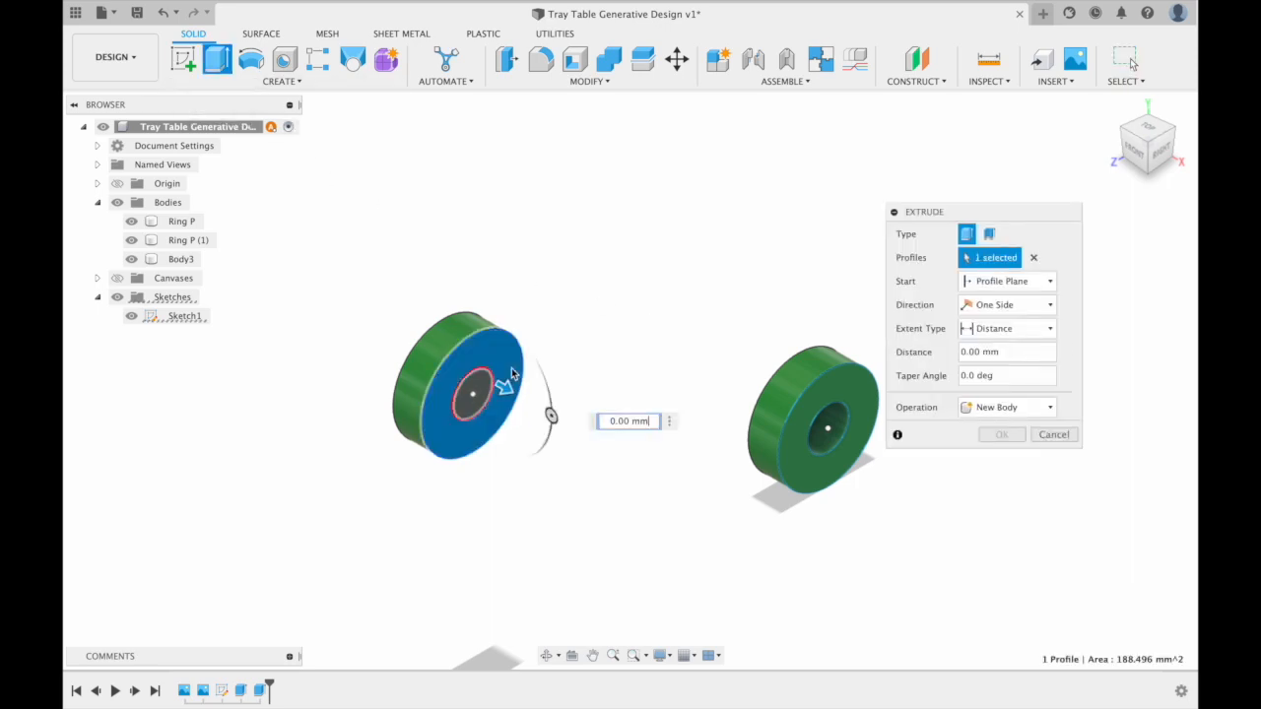
click(481, 397)
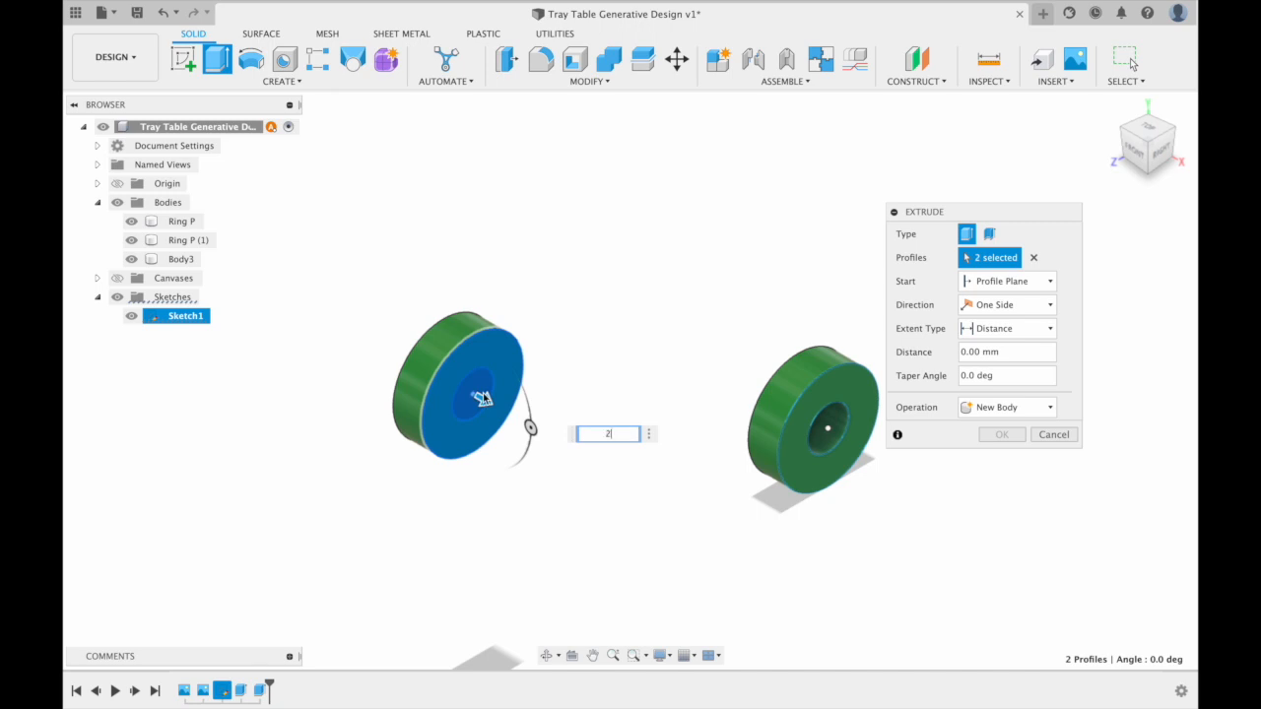
text(2)
click(985, 407)
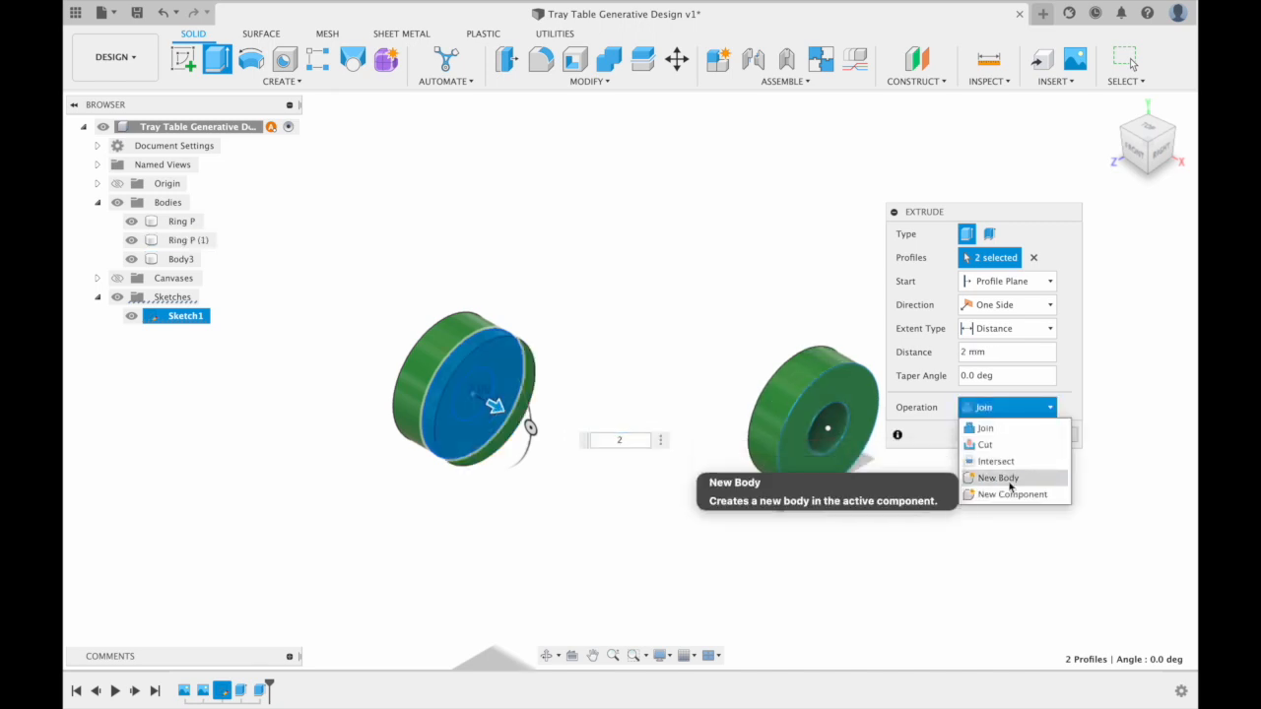
click(1010, 481)
key(Return)
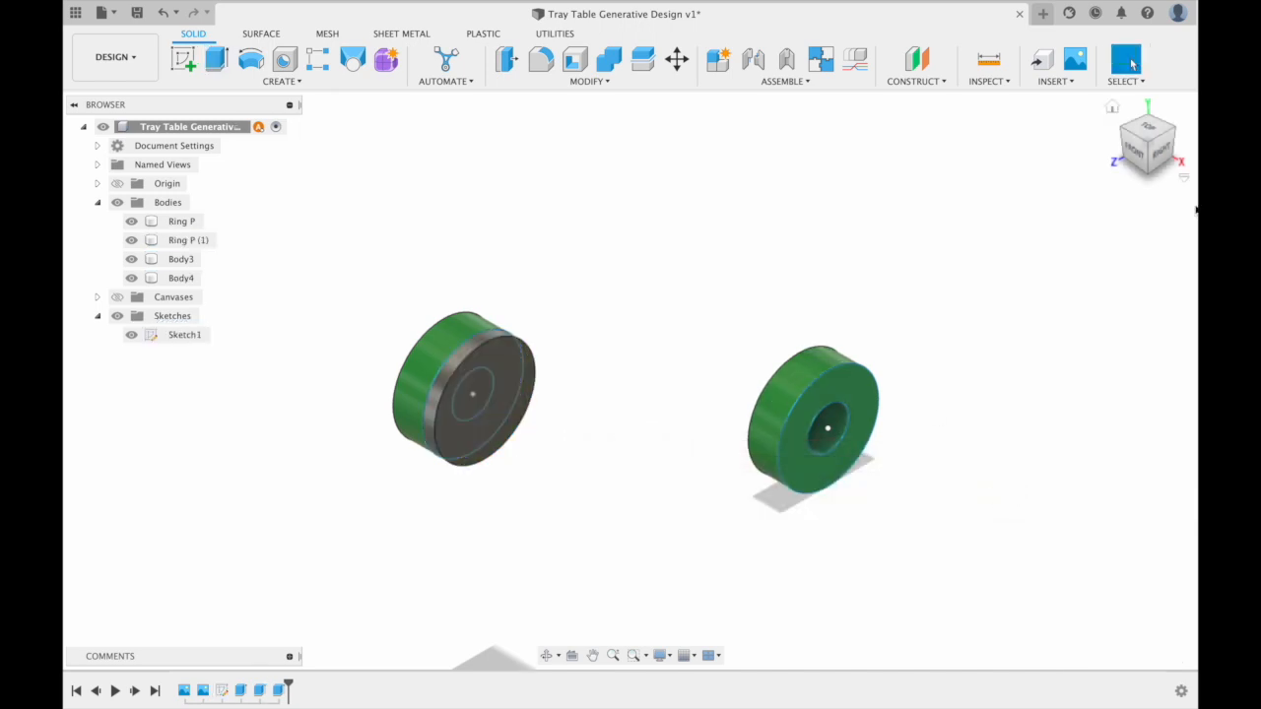
Step: Extrude the back faces of Ring P and its core by 2 mm as a new body, and hide Sketch1 in the home view
click(1121, 131)
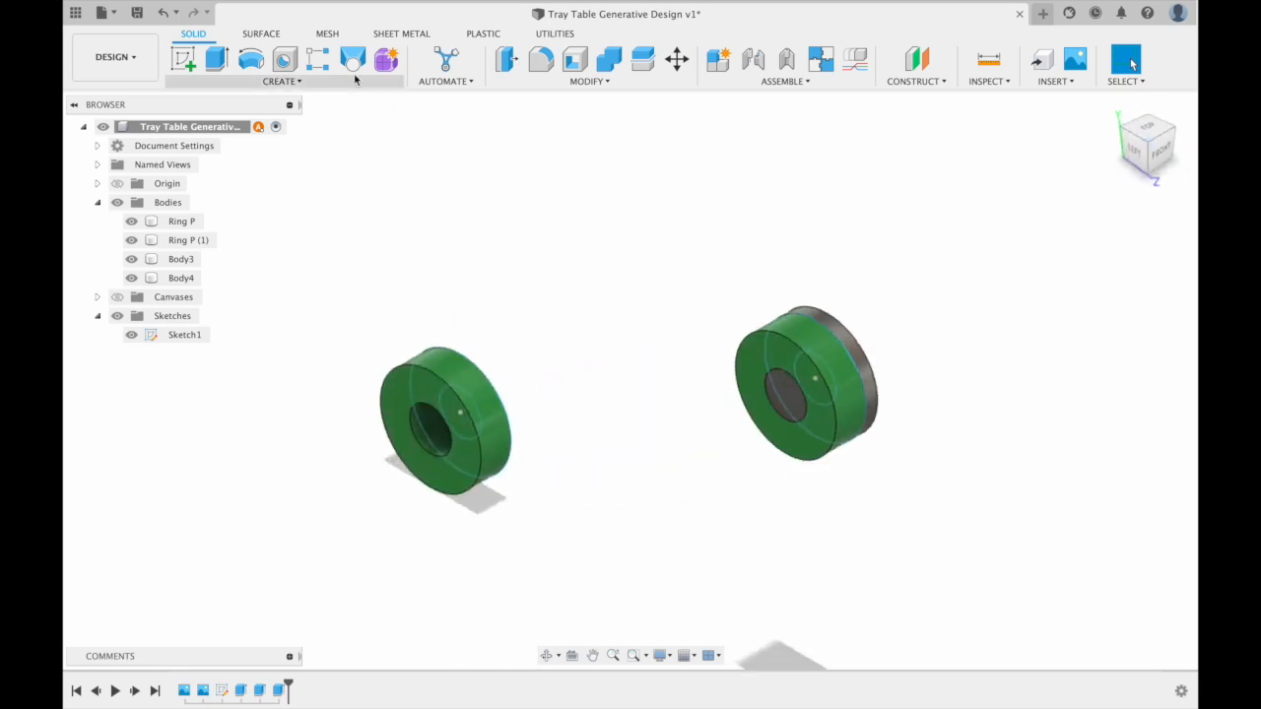
click(216, 59)
click(768, 394)
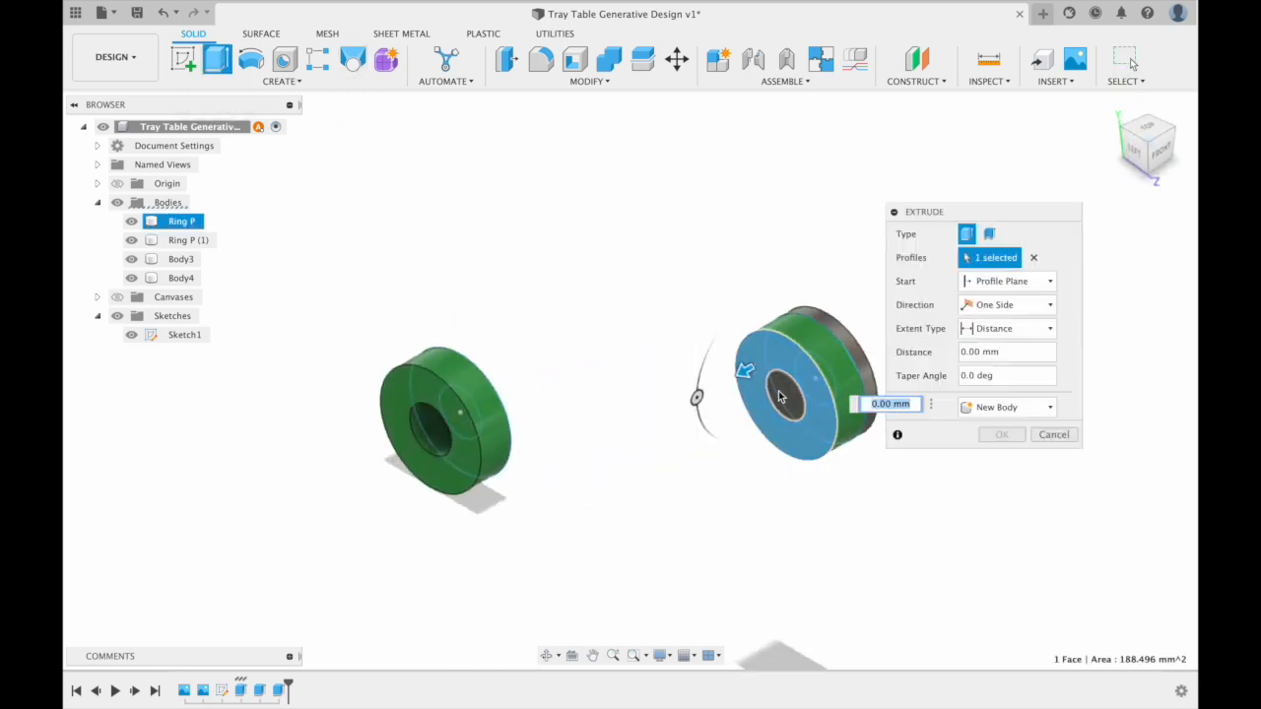
click(783, 404)
text(2)
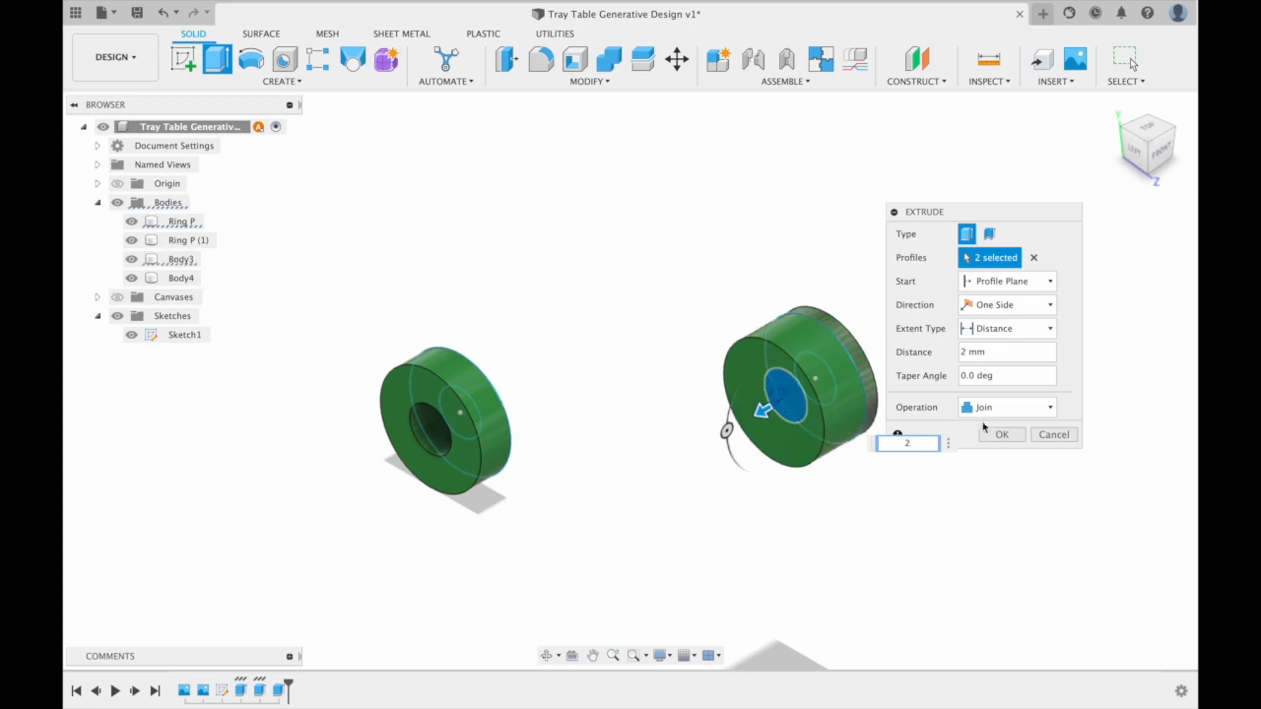
click(1007, 407)
click(1011, 478)
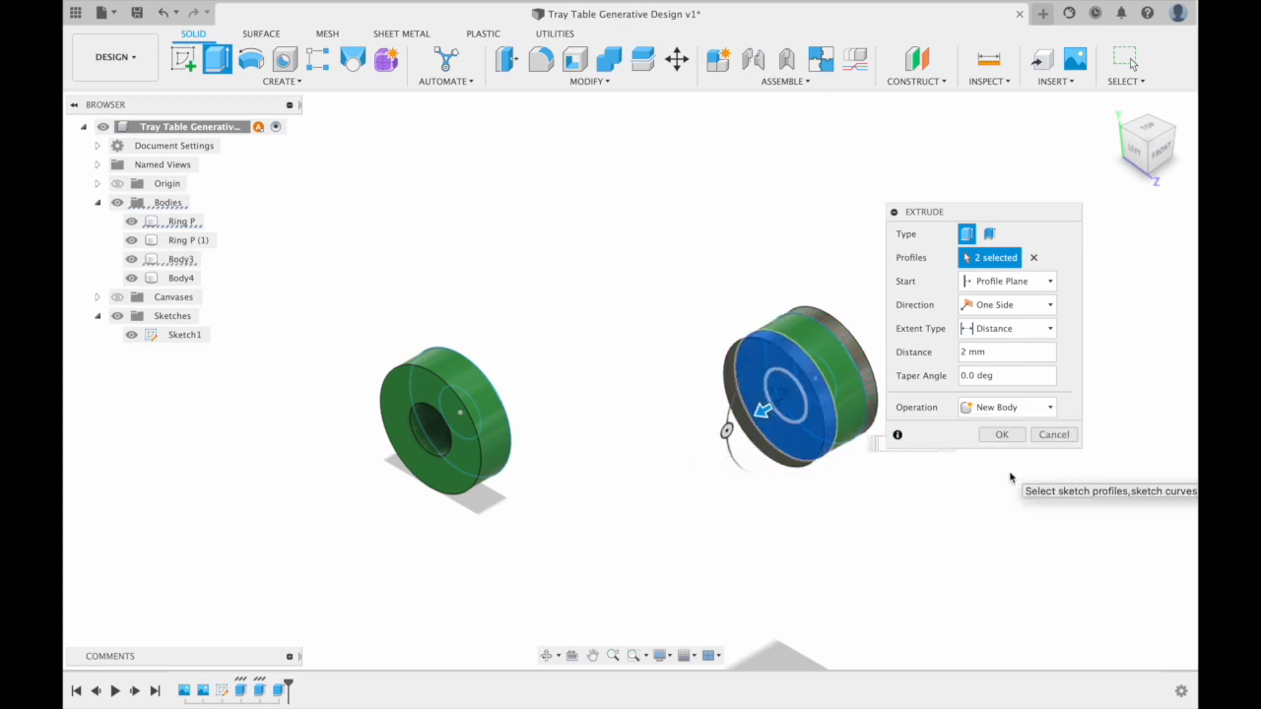
key(Return)
click(1114, 111)
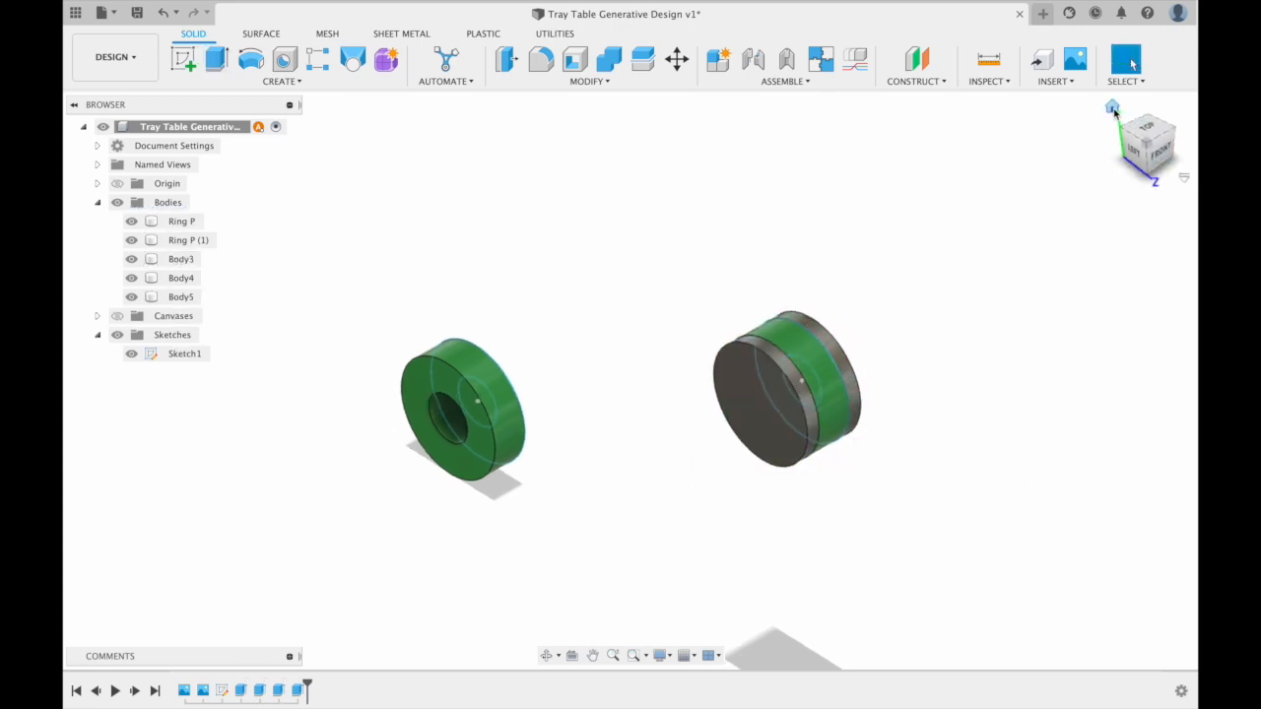
click(131, 355)
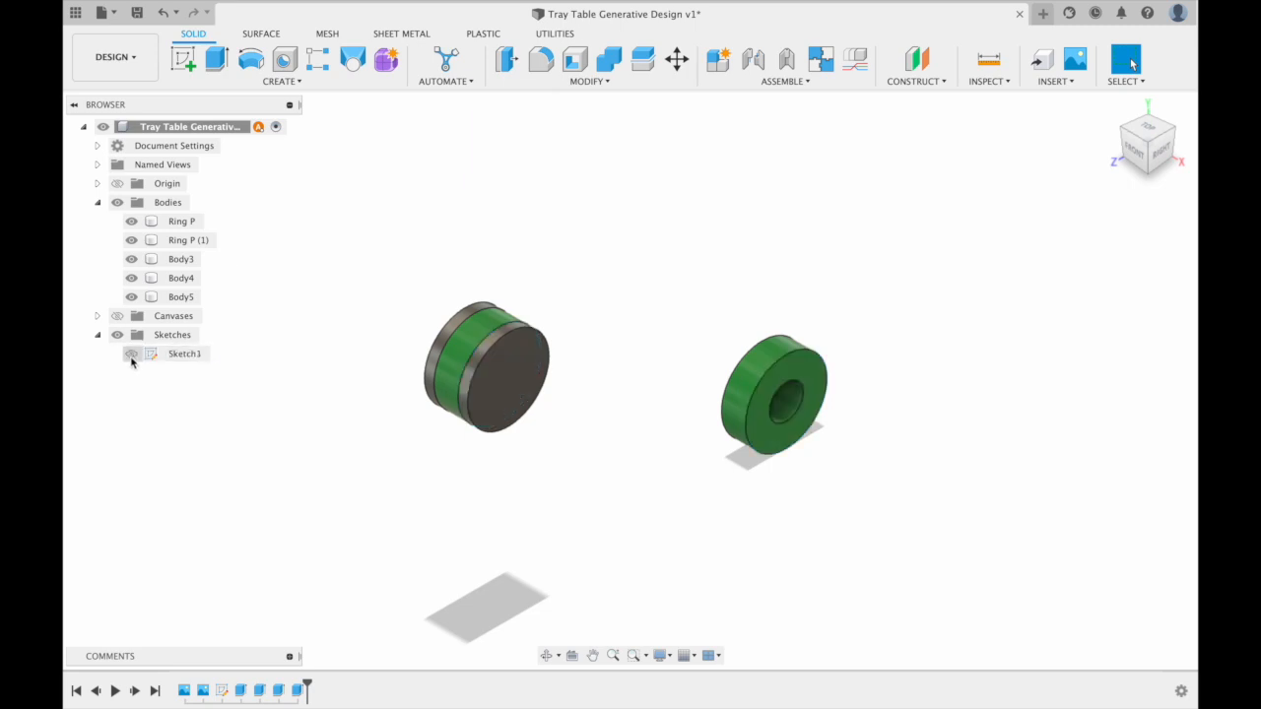
Step: Combine Body5 with Body4 and Body3 using the Join operation
click(603, 83)
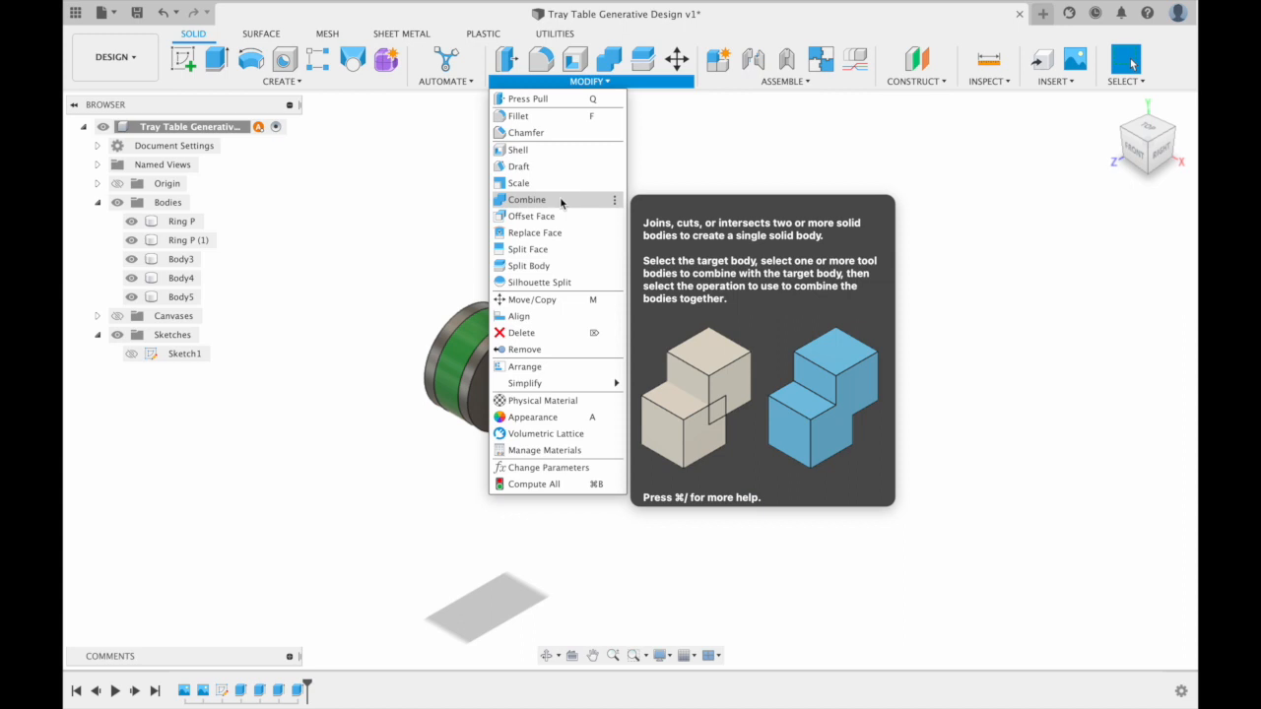
click(562, 200)
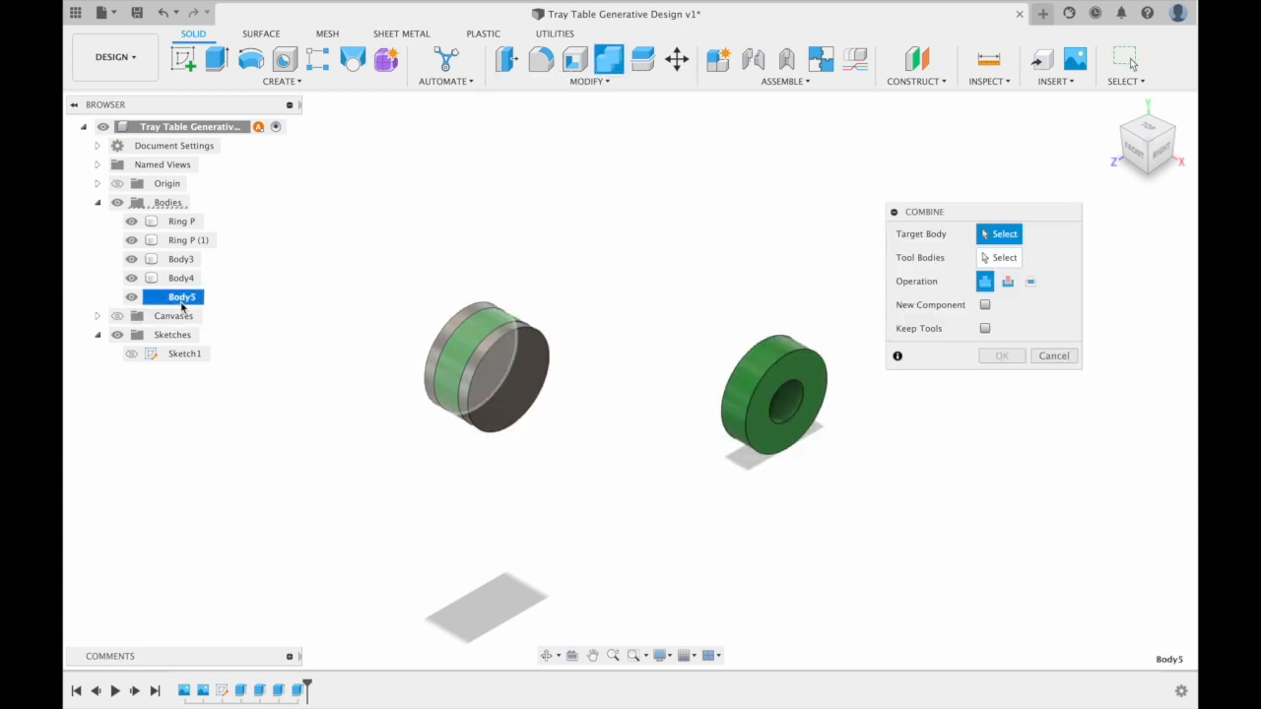
click(181, 297)
click(181, 278)
click(179, 260)
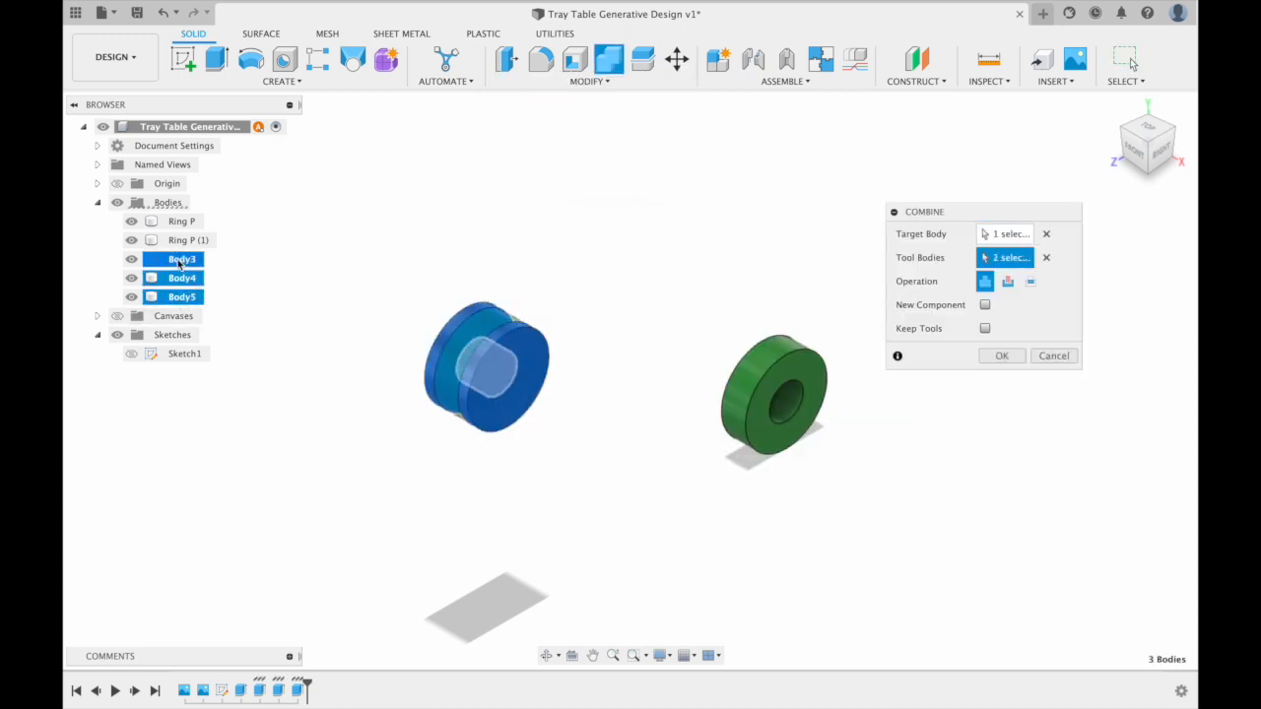
click(1000, 356)
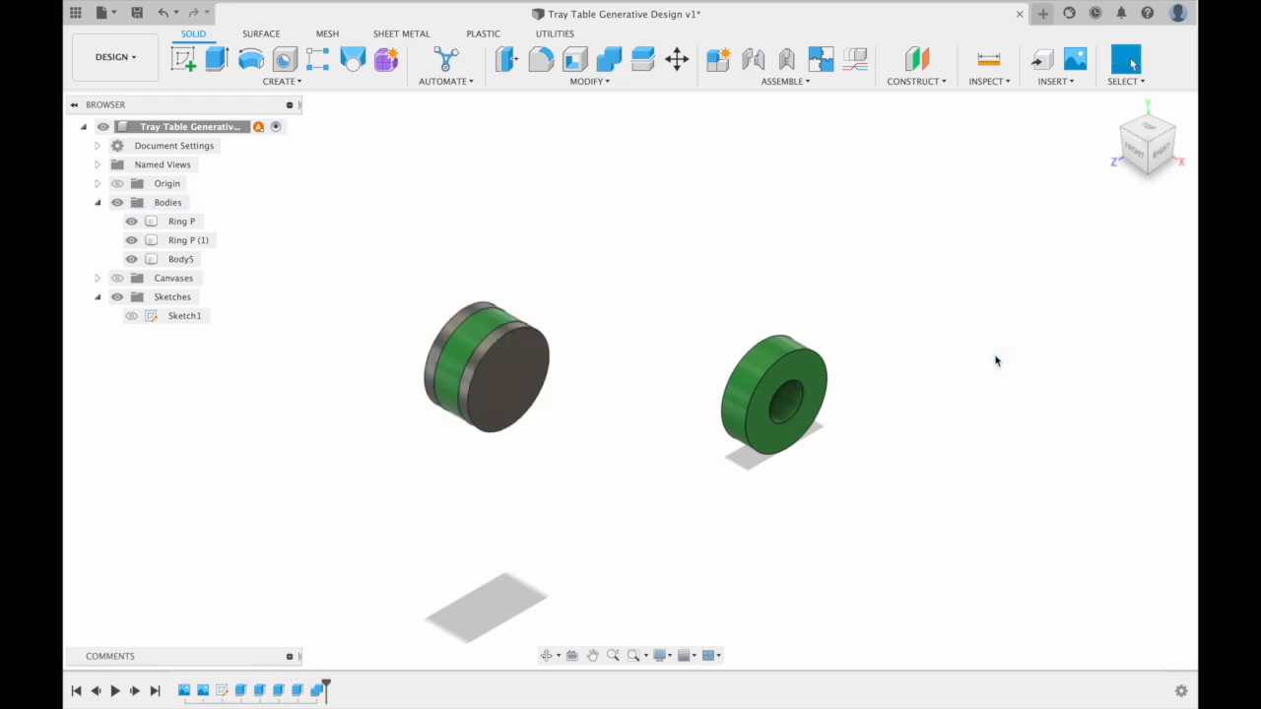
Step: Apply the Paint - Enamel Glossy (Red) appearance to the combined body around Ring P
click(590, 82)
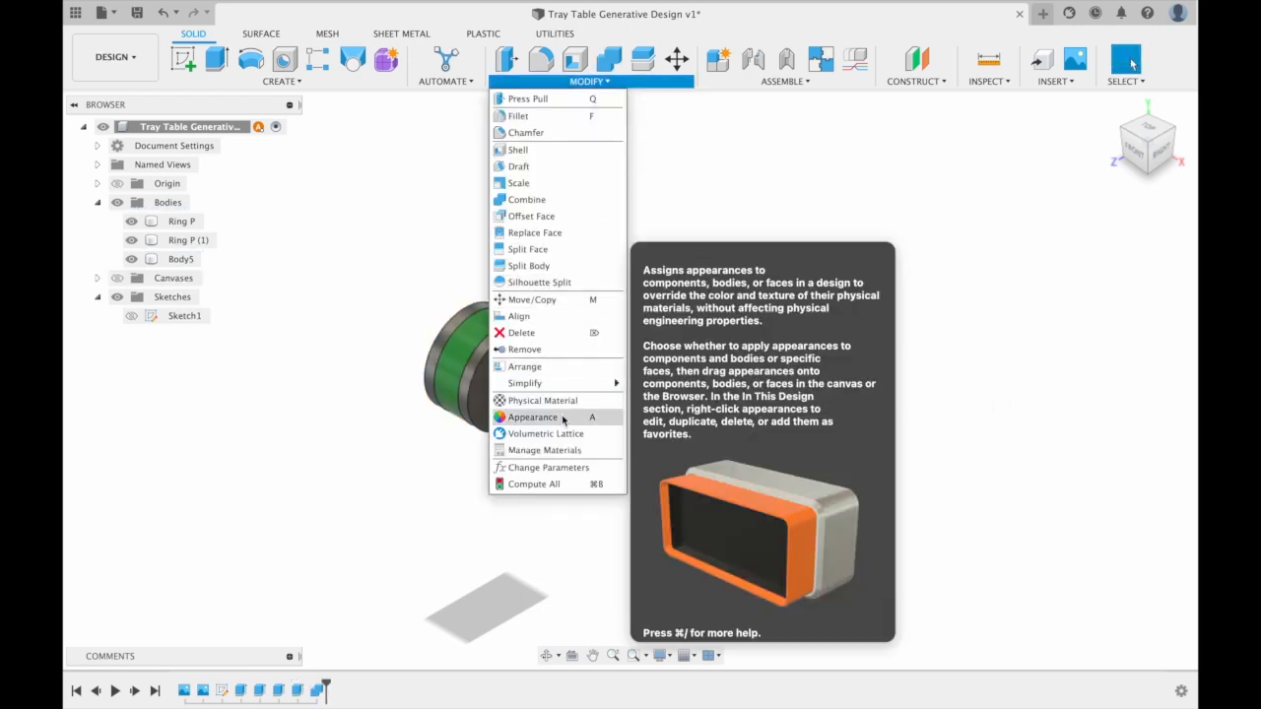
click(564, 419)
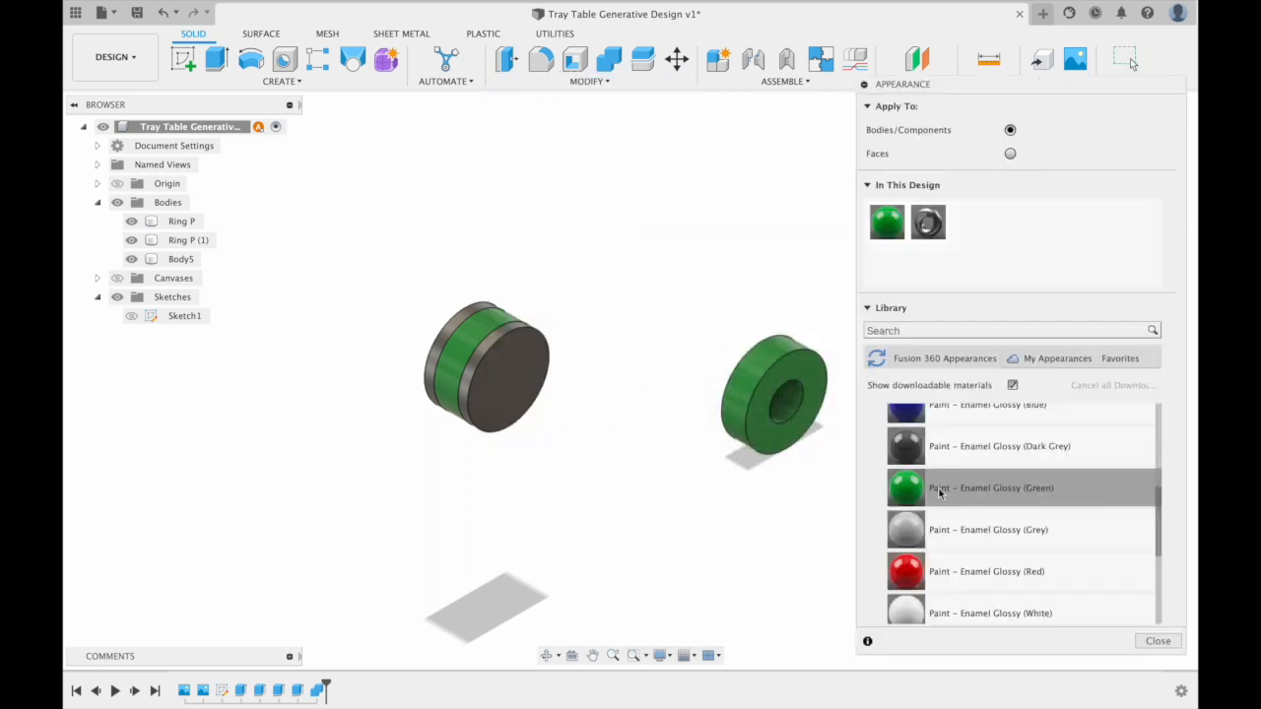
drag(943, 565, 521, 375)
click(181, 259)
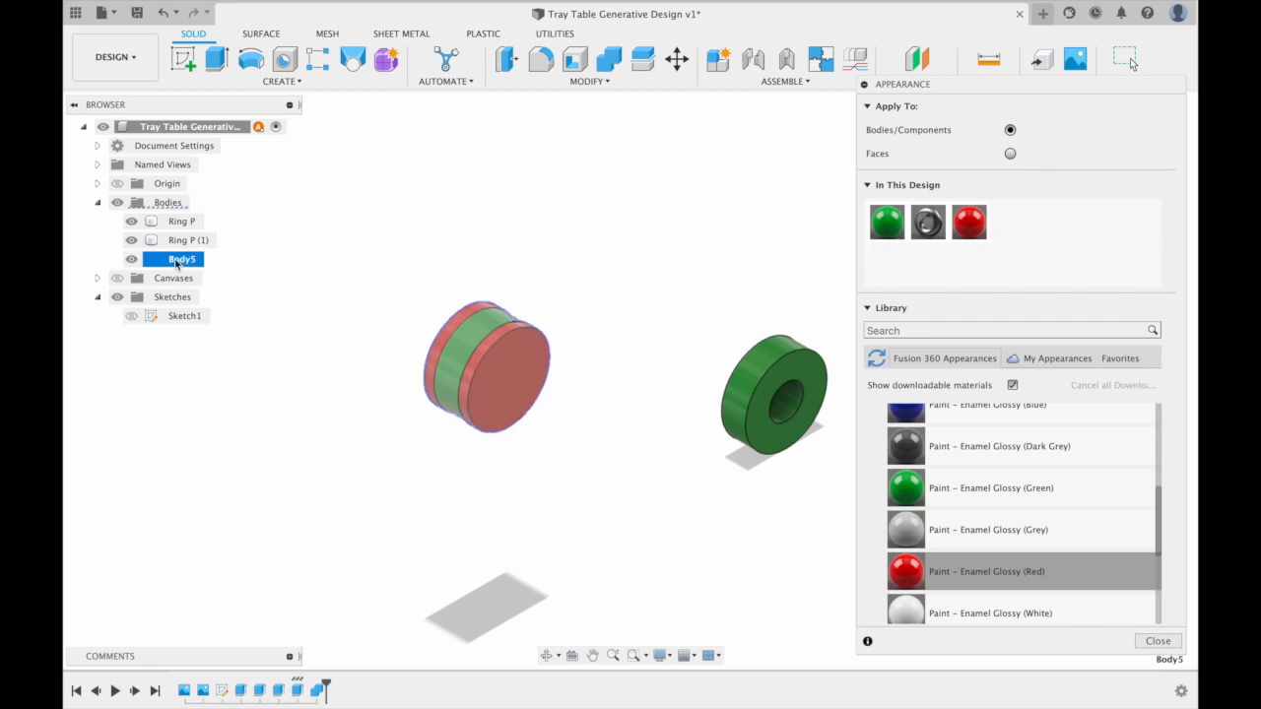
key(Escape)
Step: Open the name of the combined red body for editing
double_click(185, 259)
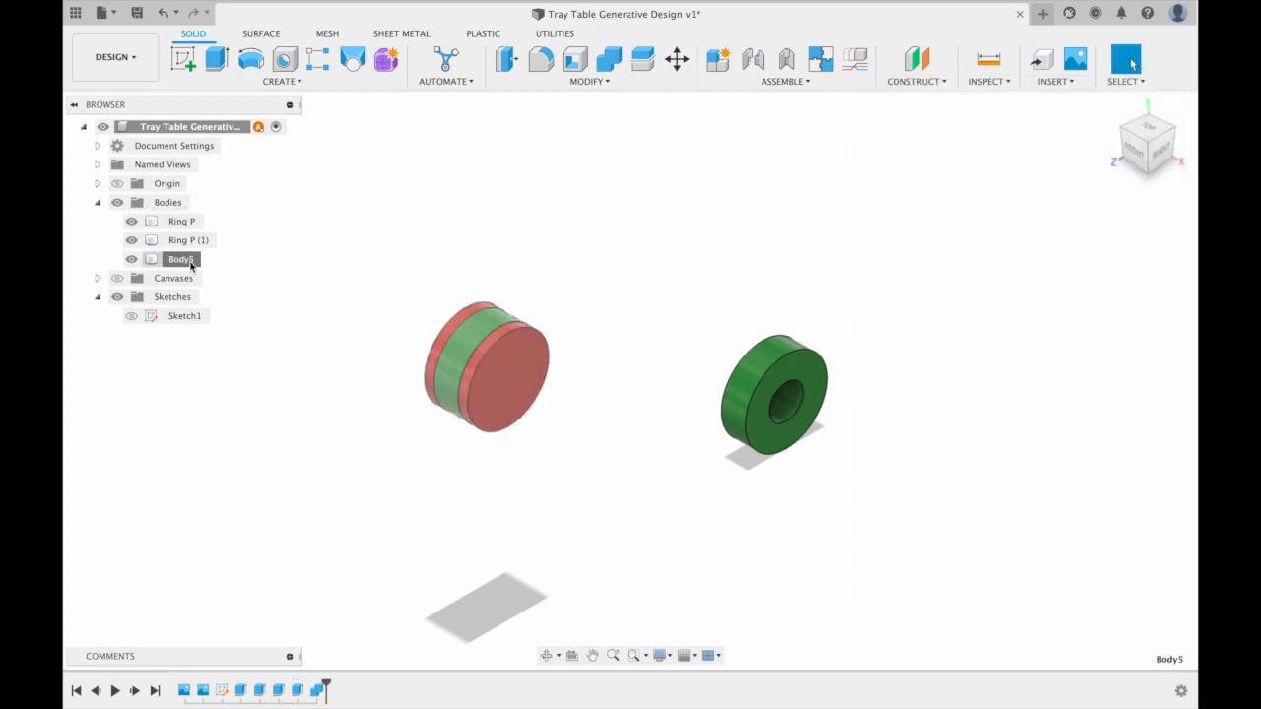